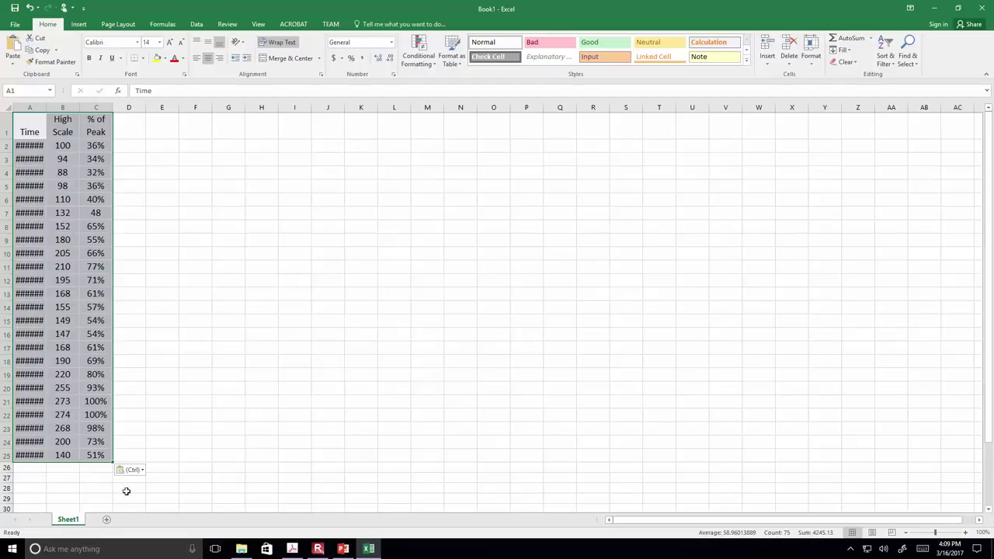
- Match the pasted table to the destination formatting and auto-fit the width of the Time column
left_click(141, 492)
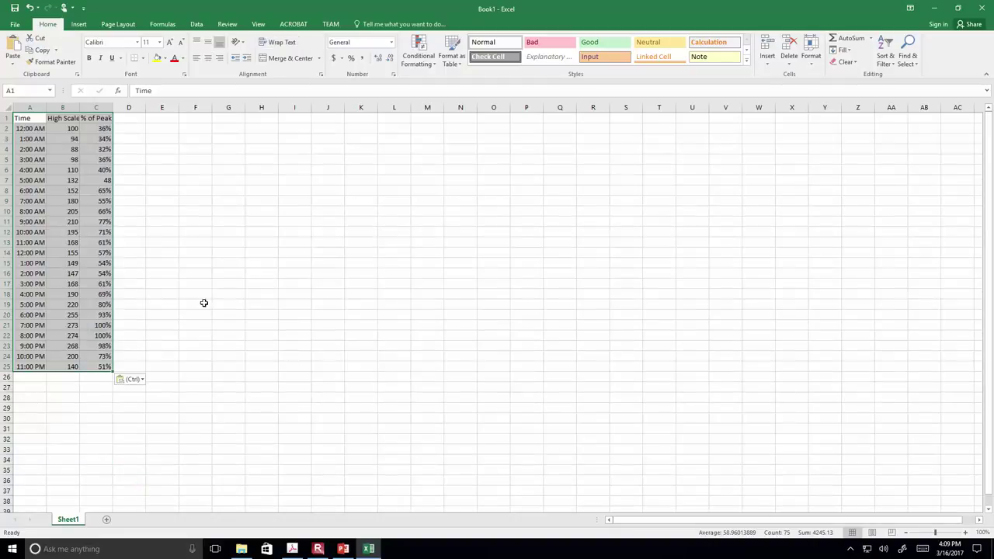
left_click(215, 305)
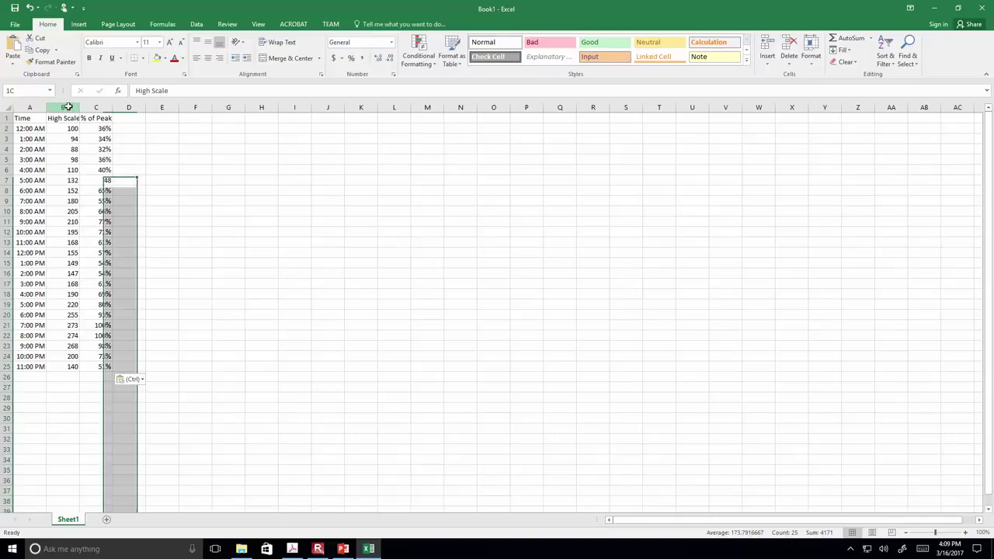
left_click(74, 109)
left_click(965, 532)
left_click(964, 532)
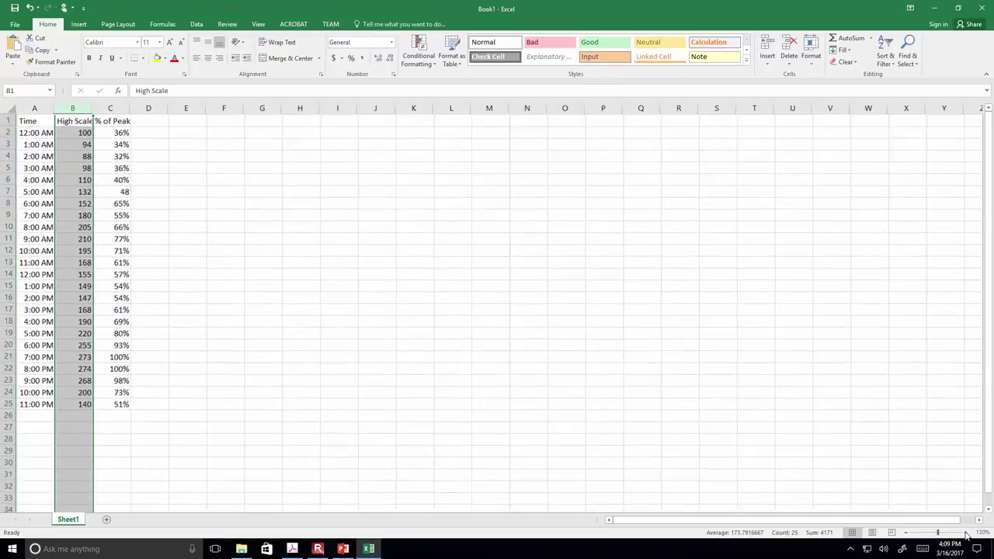
left_click(964, 532)
left_click(964, 532)
left_click(278, 196)
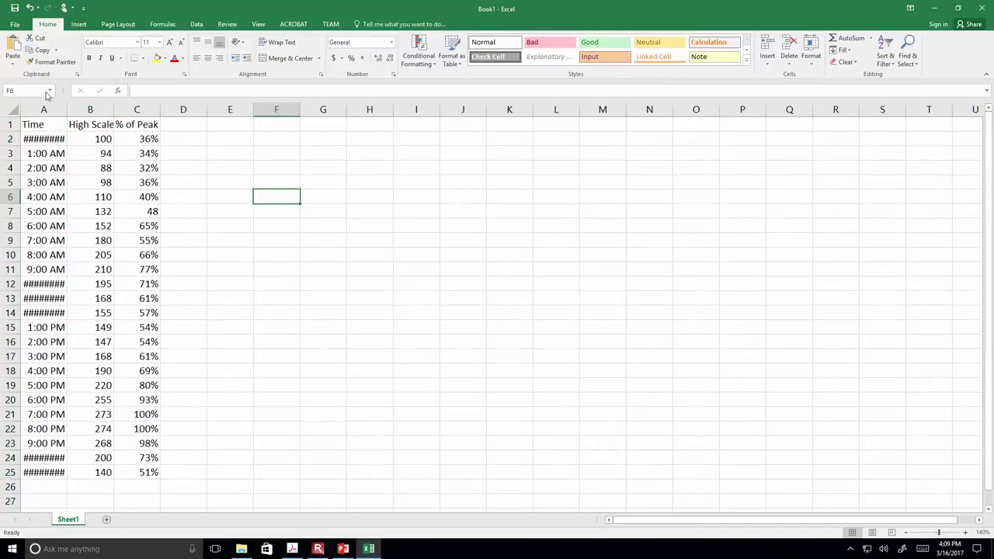
double_click(67, 109)
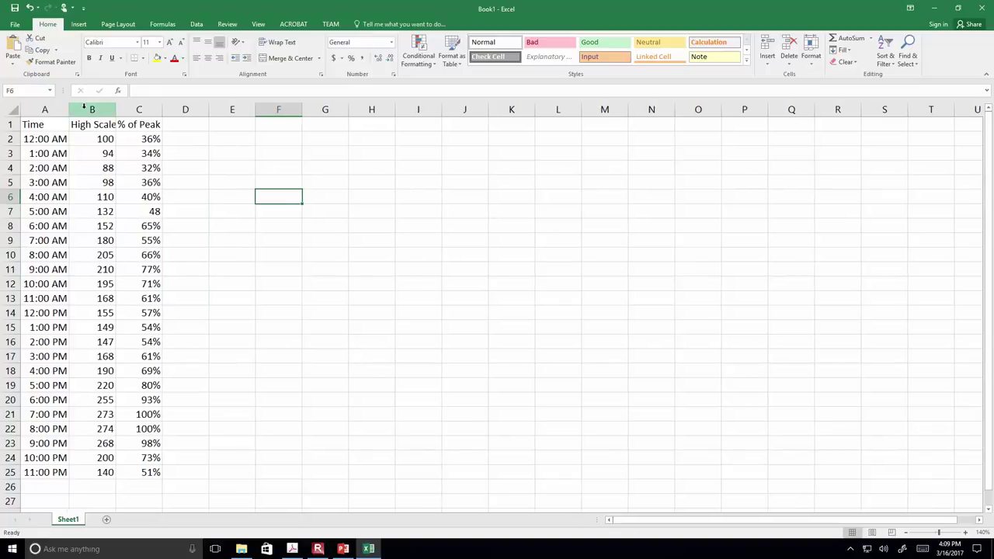
- Insert two blank columns between the Time and High Scale columns
left_click(84, 106)
right_click(83, 106)
left_click(109, 183)
right_click(91, 124)
left_click(116, 181)
left_click(371, 208)
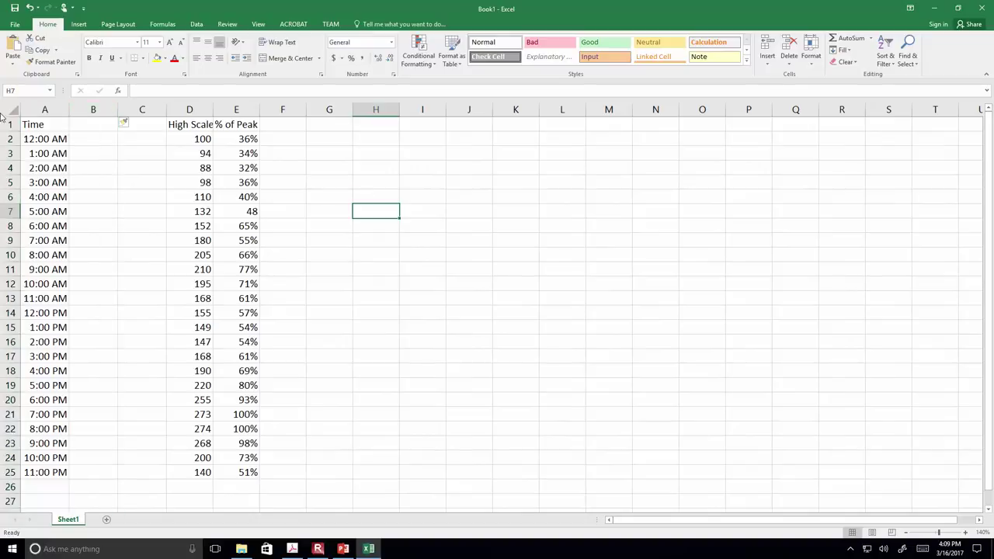
- Enter the header "Flow In (L/s)" in cell B1
left_click(76, 127)
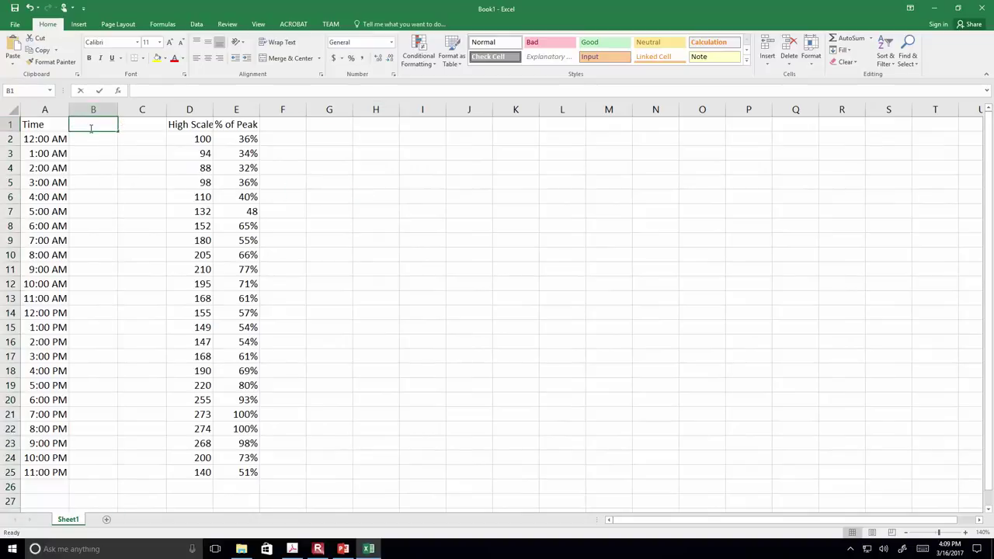
type("Flow In (L/S")
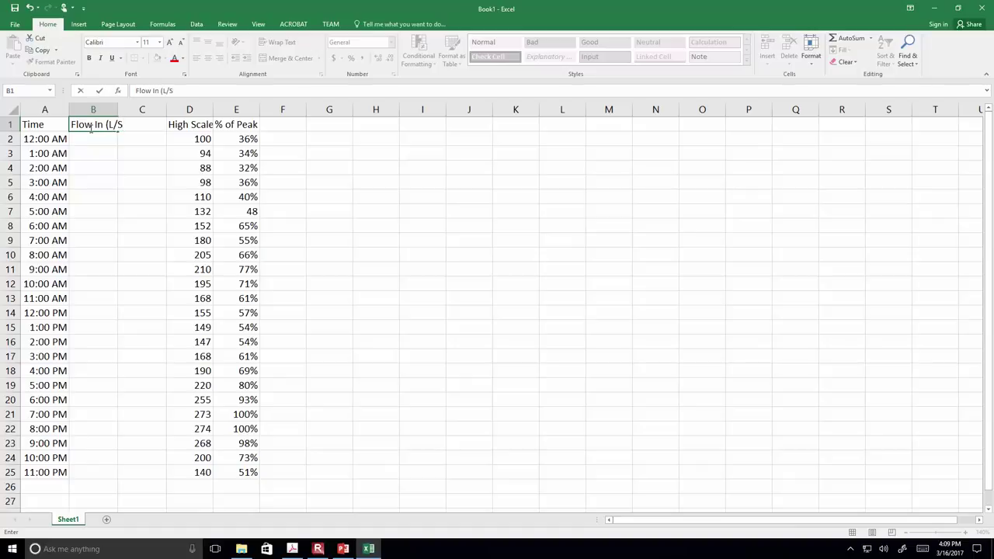
type(")")
key("Return")
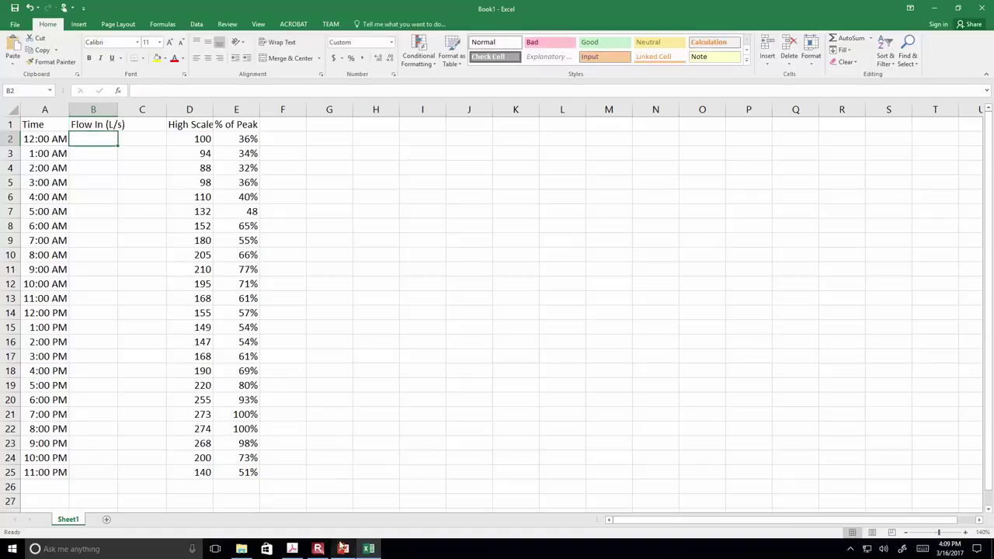
- Look up the inflow on the Reservoir Sizing Example slide in PowerPoint and enter 253.7 in cell B2 of the Excel sheet
left_click(343, 548)
scroll(364, 330, "down", 2)
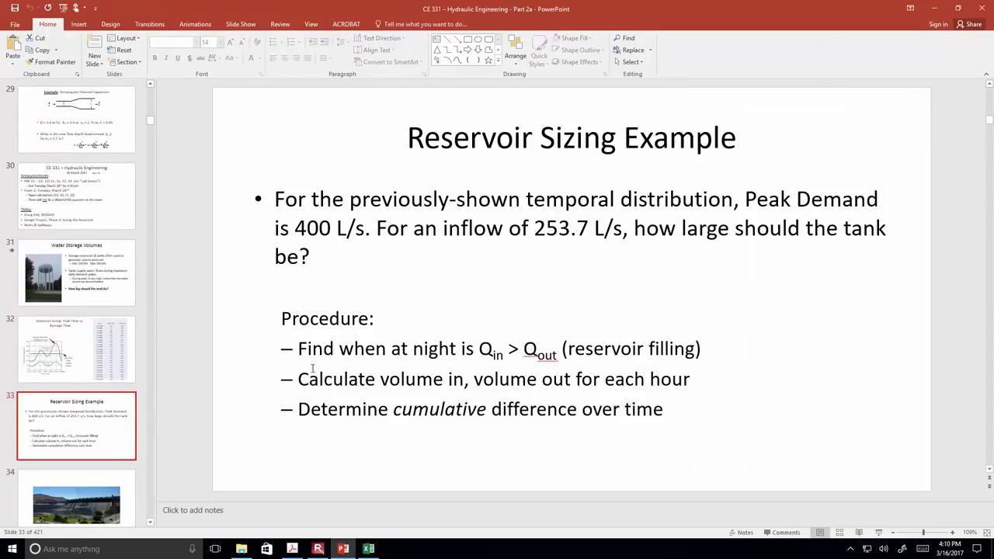
scroll(364, 330, "up", 1)
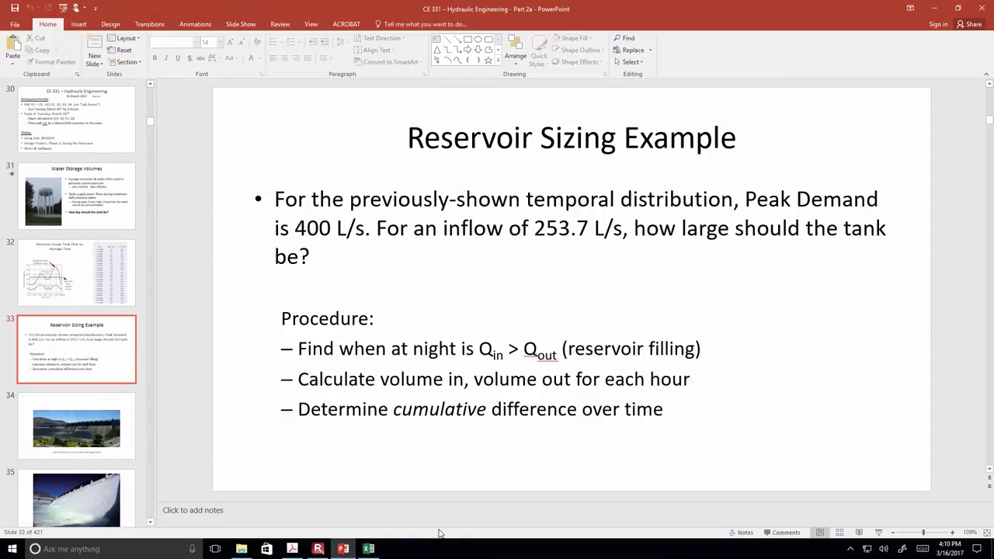
left_click(368, 548)
type("253.7")
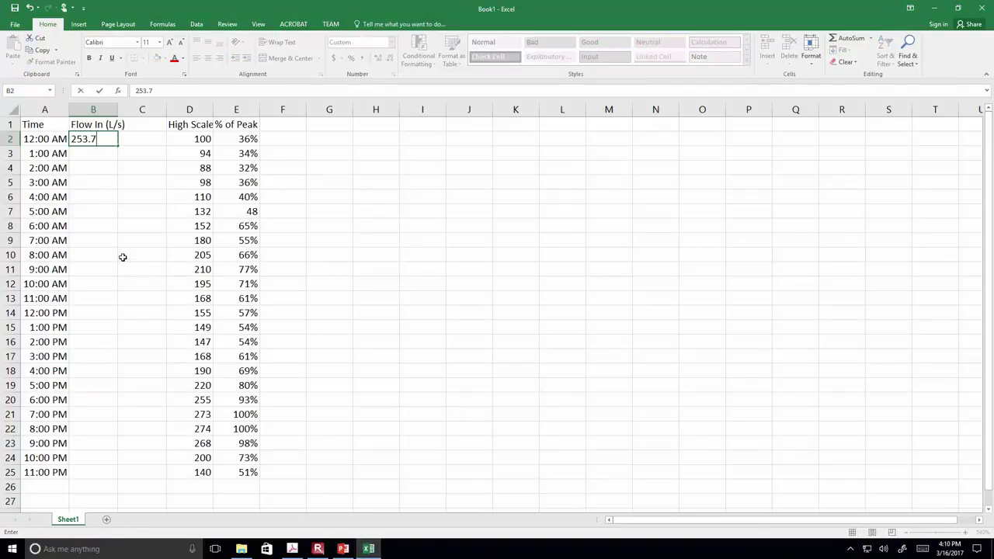
key("Return")
- Set cell B2 to the General number format and fill its value down through B25
left_click(96, 139)
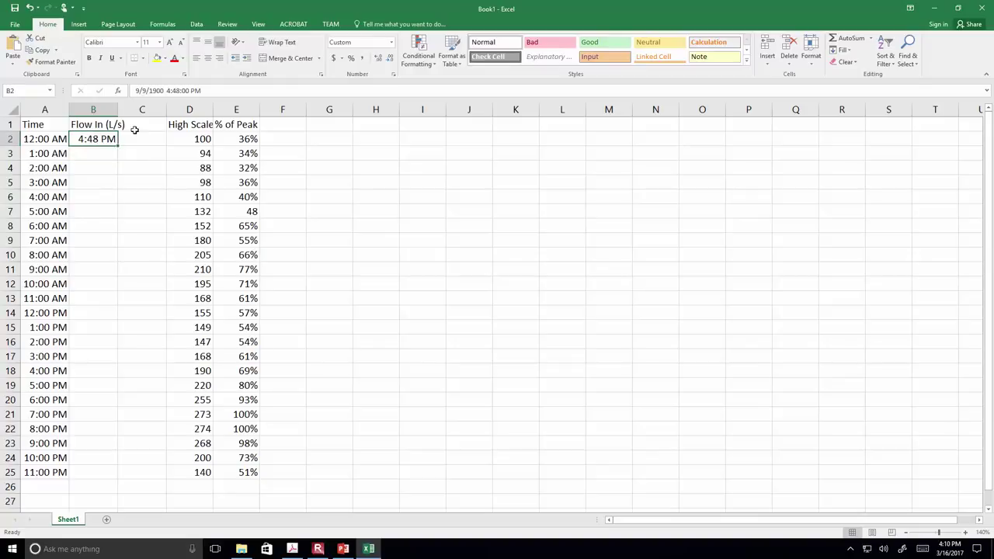
left_click(391, 43)
left_click(362, 61)
left_click(106, 140)
left_click_drag(118, 146, 102, 472)
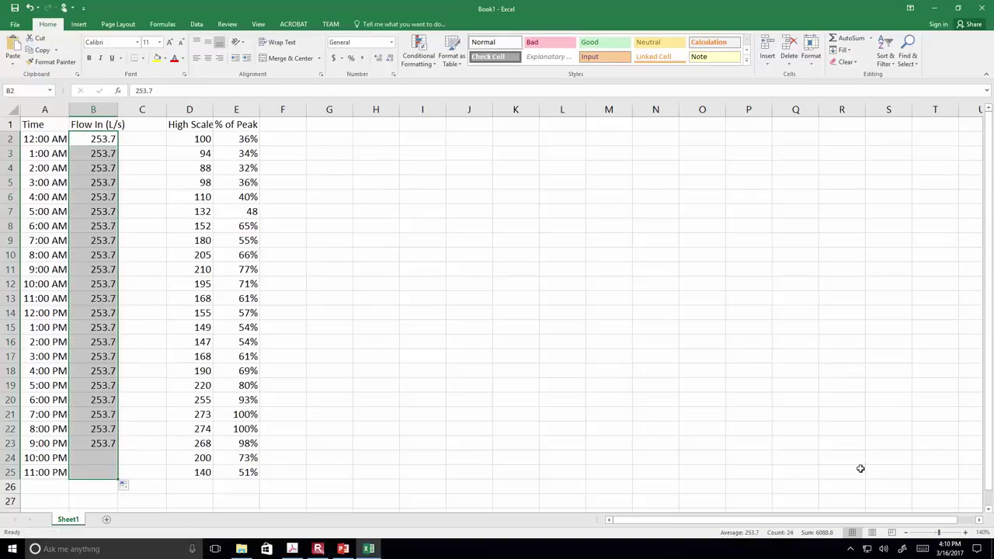
left_click(967, 533)
left_click(898, 466)
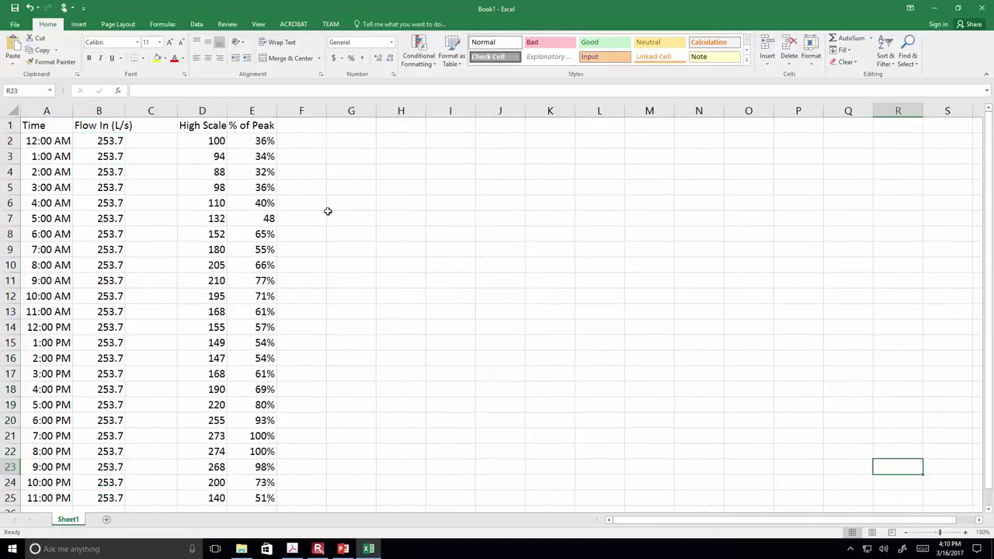
- Widen the Flow In column and make header row 1 taller with wrapped text
left_click_drag(129, 108, 142, 109)
left_click(163, 126)
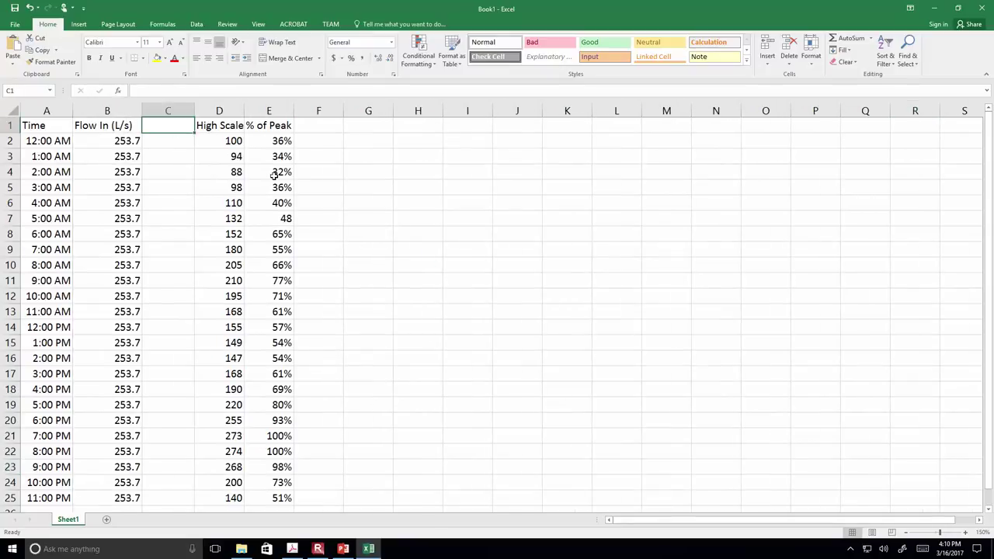
left_click_drag(11, 133, 11, 159)
left_click(9, 139)
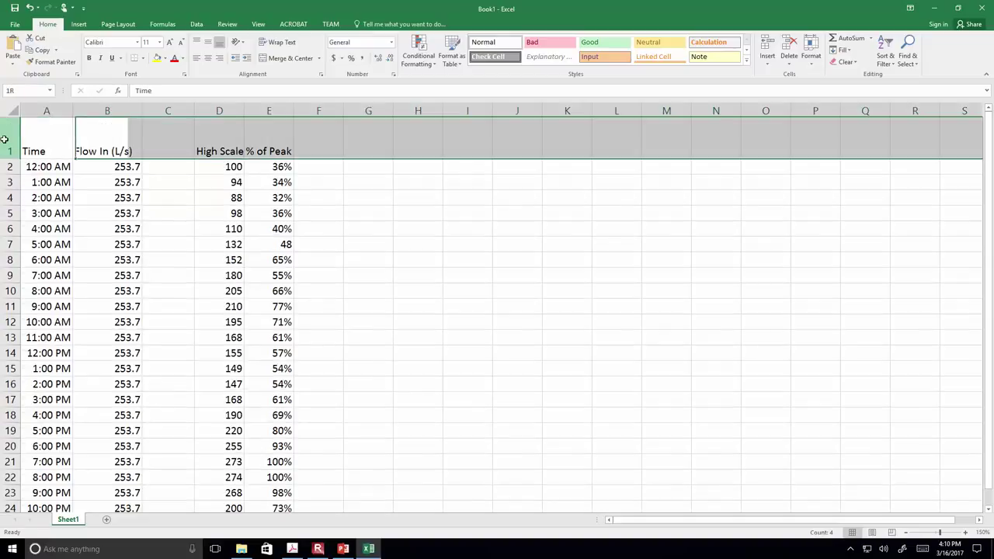
left_click(280, 42)
- Enter the header "Volume In During the Hour (m3)" in cell C1
left_click(179, 131)
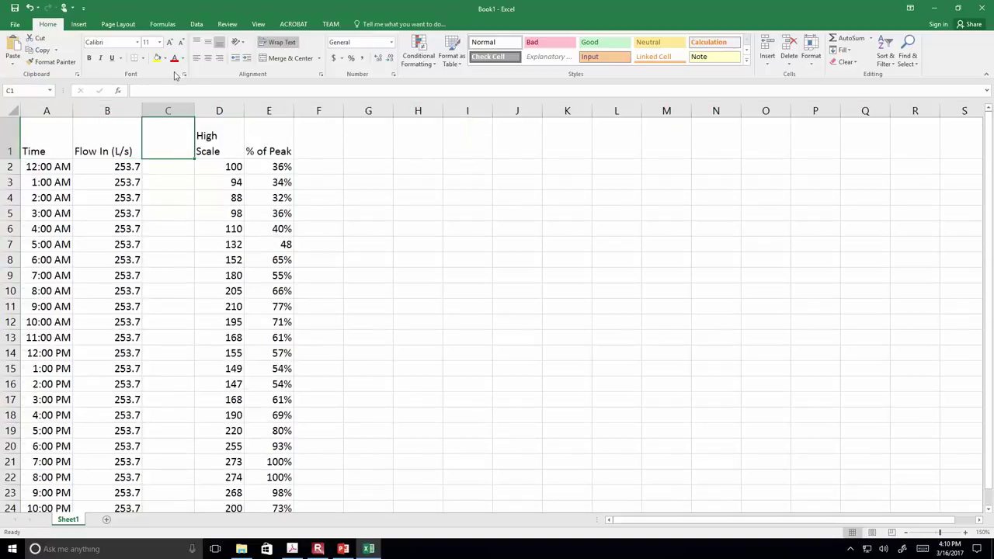
left_click(192, 90)
type("Volume In During the Hour (m3")
key("Return")
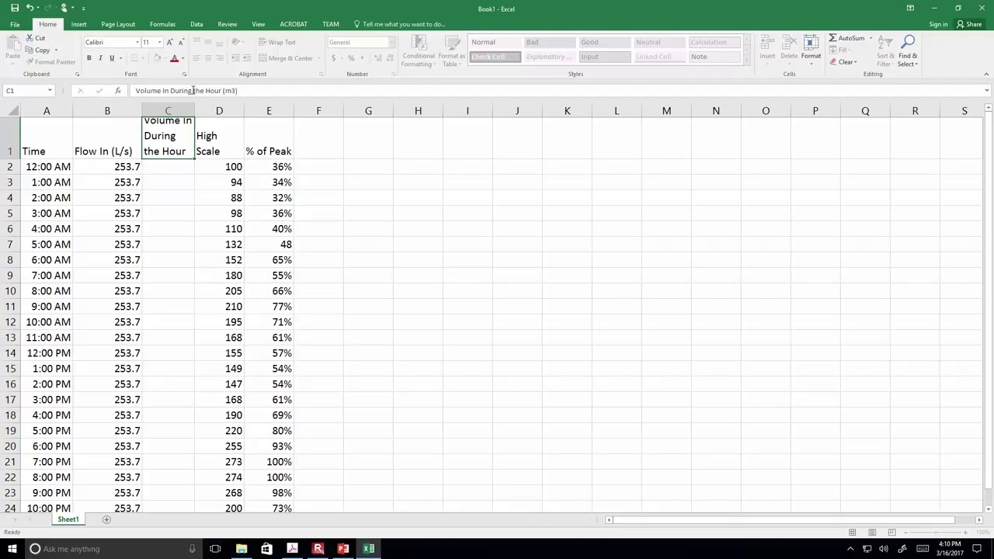
- Increase the height of row 1 and the width of column C to fit the full volume header
left_click_drag(10, 160, 10, 178)
left_click(176, 144)
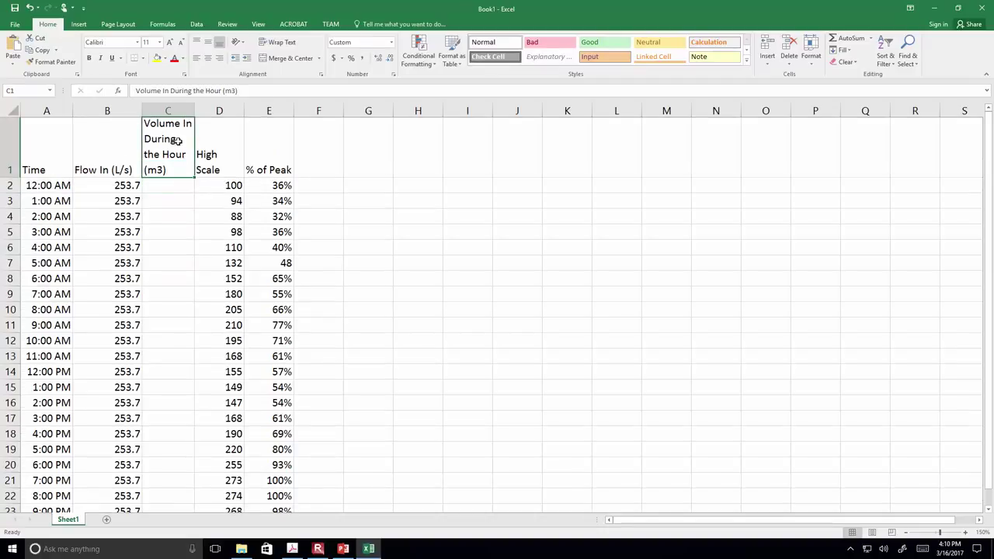
left_click_drag(194, 111, 198, 111)
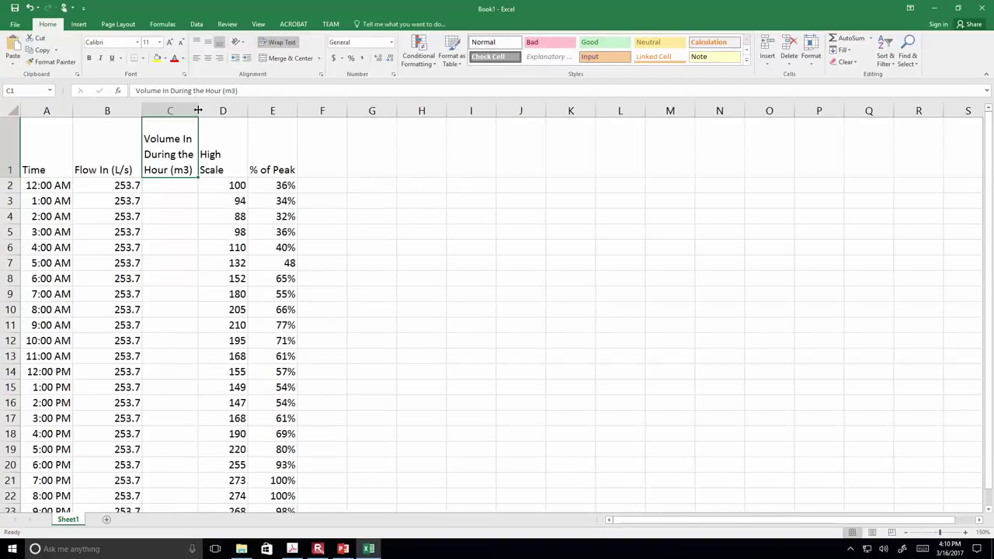
- Enter the formula =B2*3600/1000 in cell C2 to convert the flow into an hourly volume
left_click(161, 182)
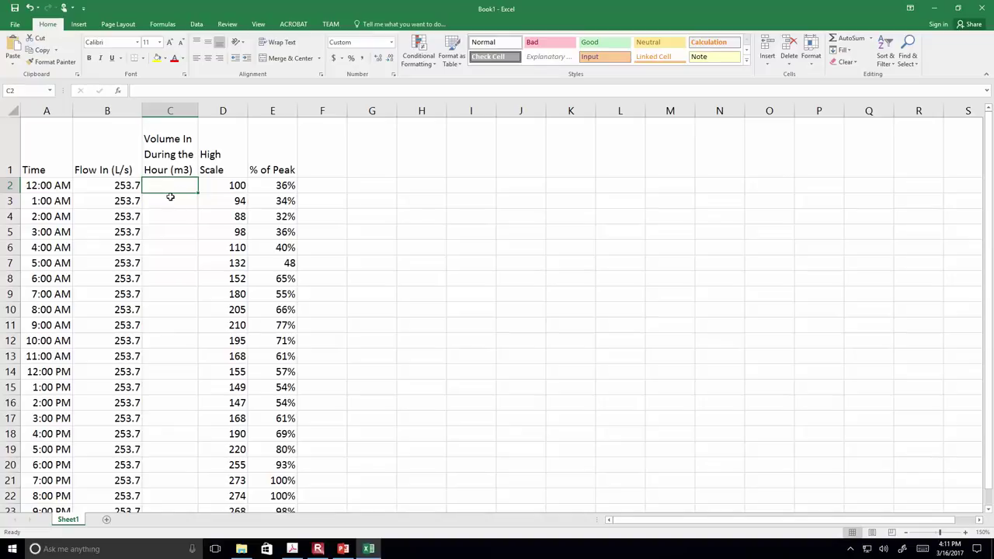
left_click(167, 197)
left_click(171, 184)
type("=")
key("Left")
type("*360")
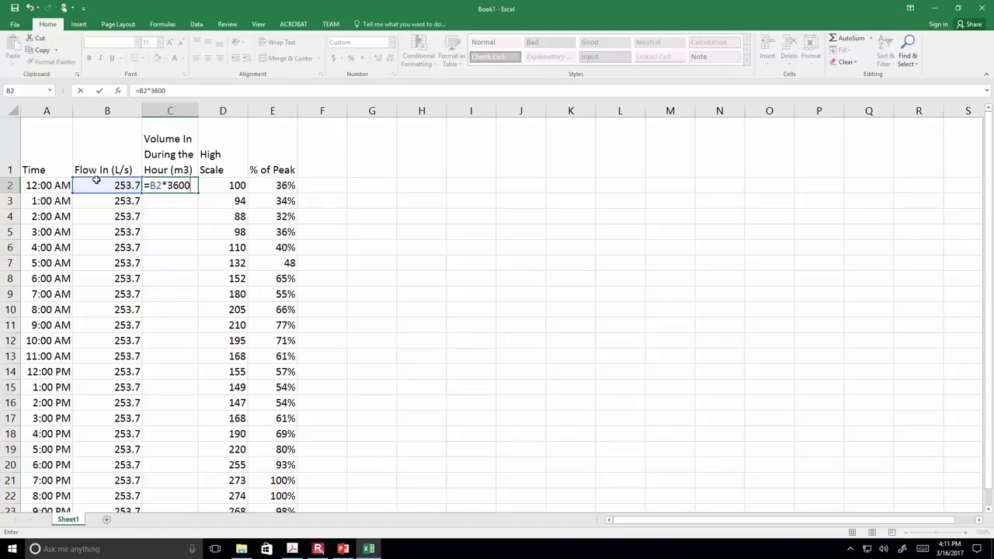
left_click(180, 91)
type("/1000")
key("Return")
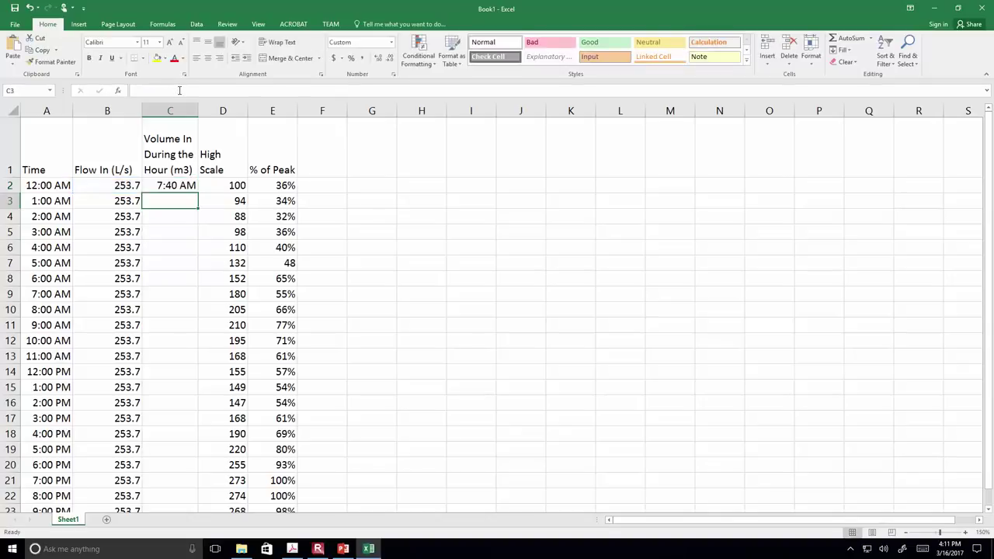
- Set cell C2 to the General number format and fill its formula down to the last time row
key("Up")
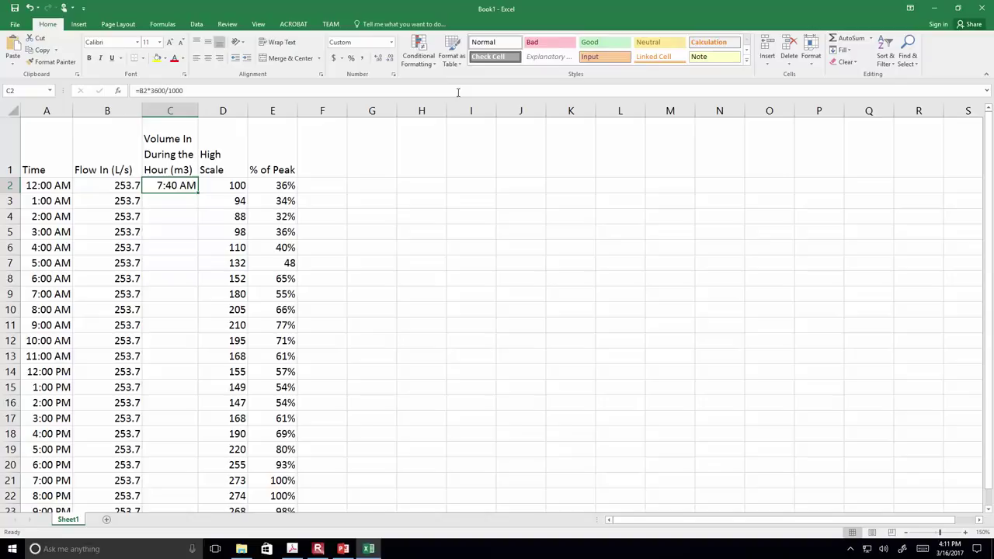
left_click(392, 42)
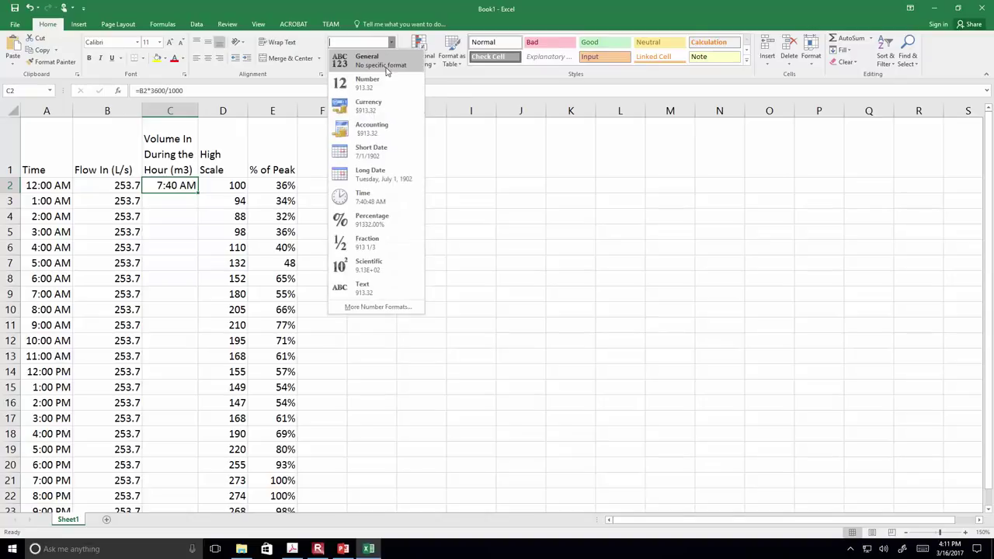
left_click(388, 79)
left_click(505, 292)
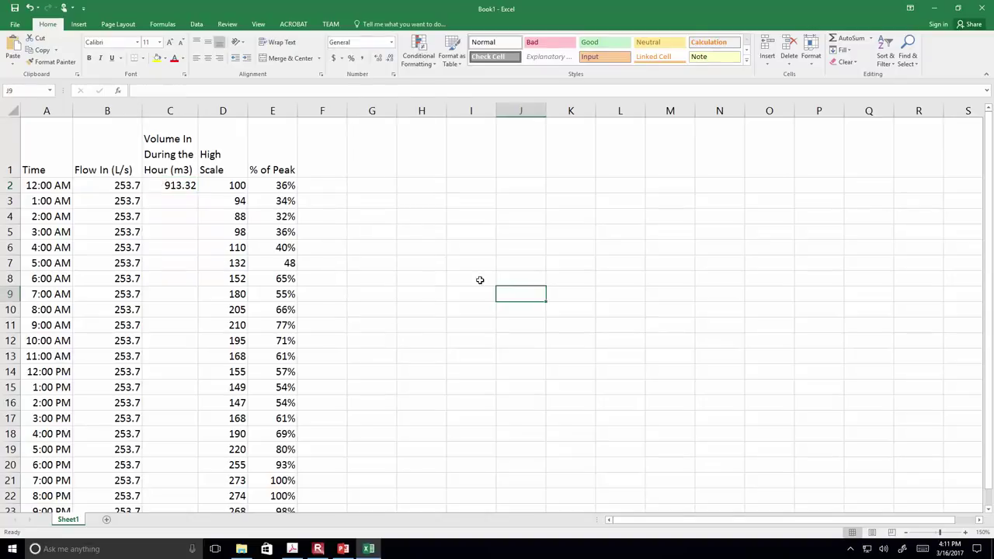
left_click(178, 159)
left_click(185, 185)
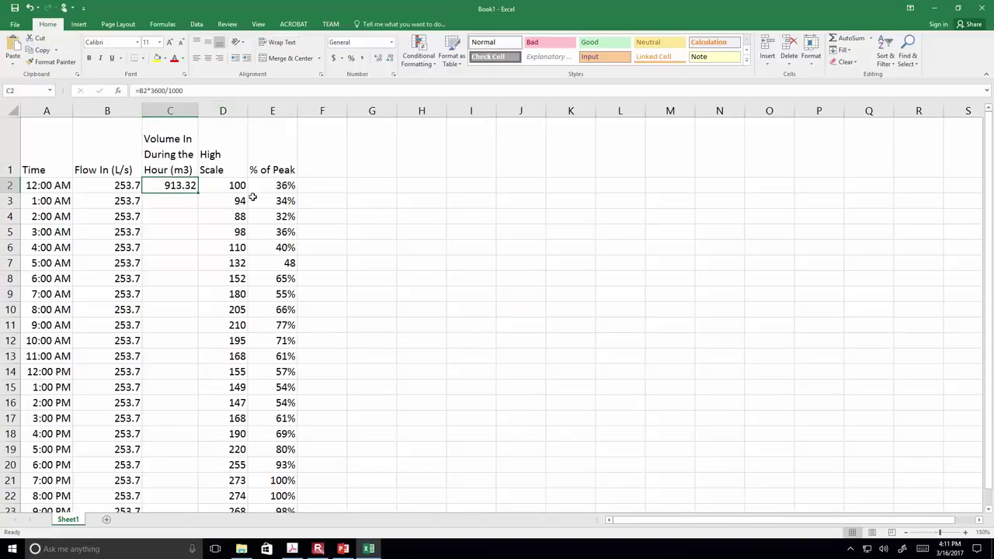
double_click(199, 193)
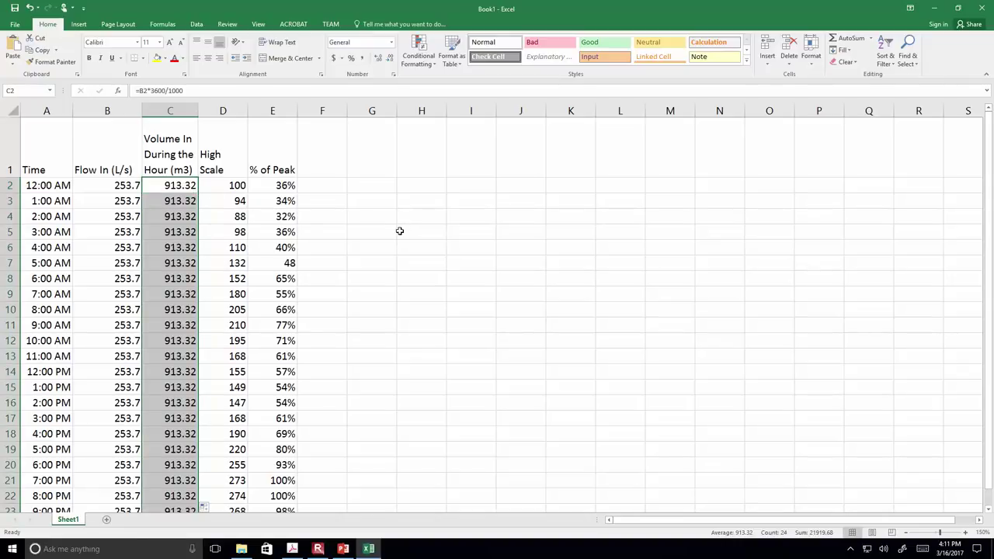
left_click(414, 217)
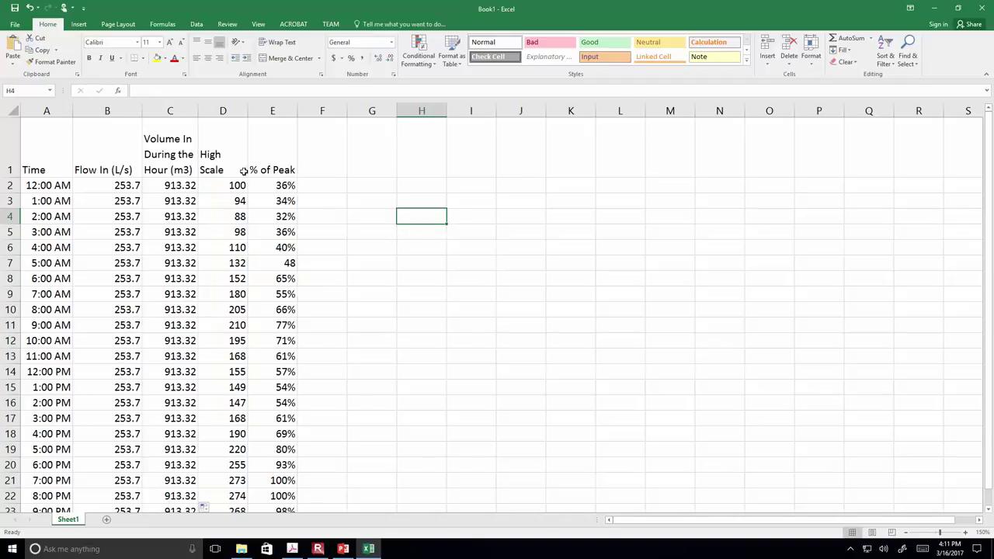
- Insert a blank row above the header row
left_click_drag(221, 158, 257, 159)
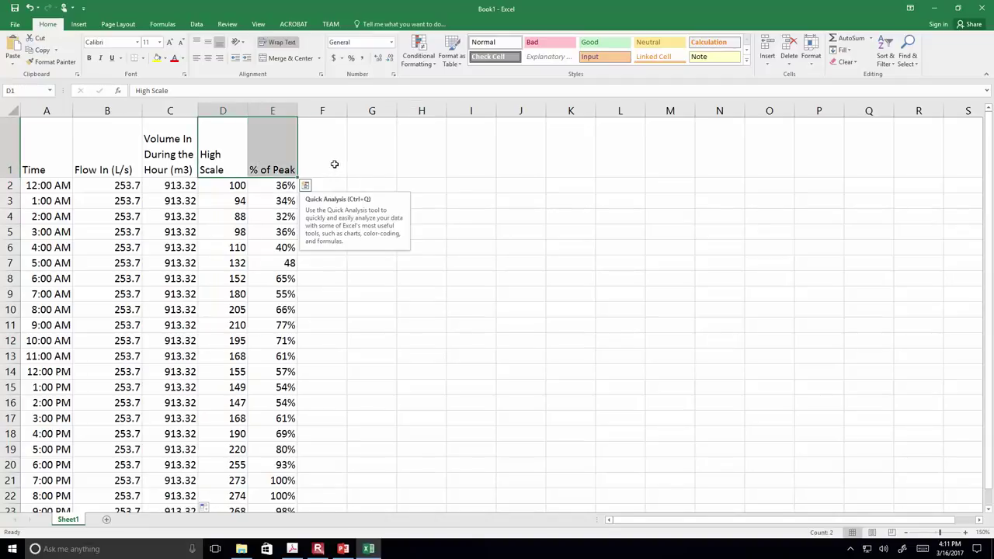
left_click(11, 151)
right_click(10, 149)
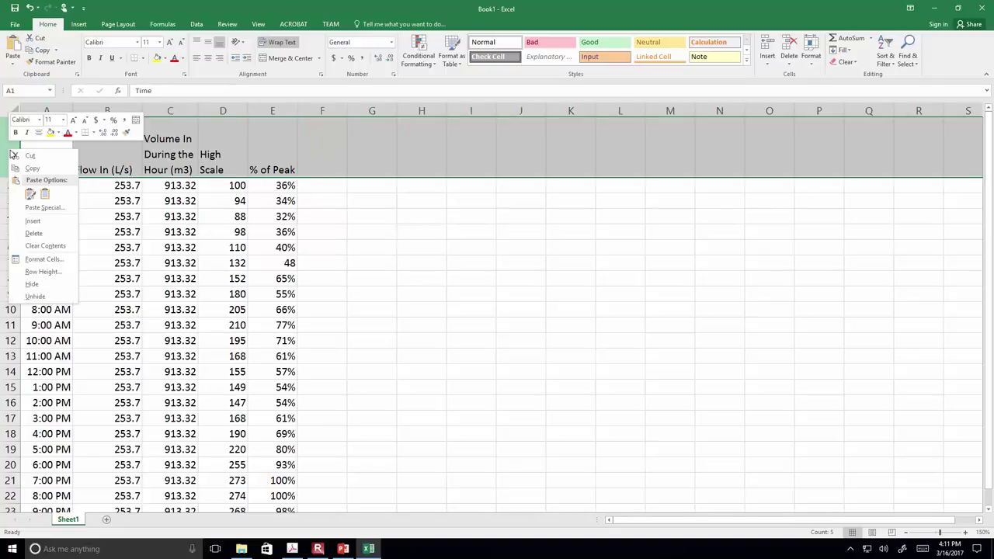
left_click(34, 222)
left_click(634, 333)
- Enter the right-aligned label "Max Demand (L/s):" in cell C1 and the value 400 in D1
left_click(171, 127)
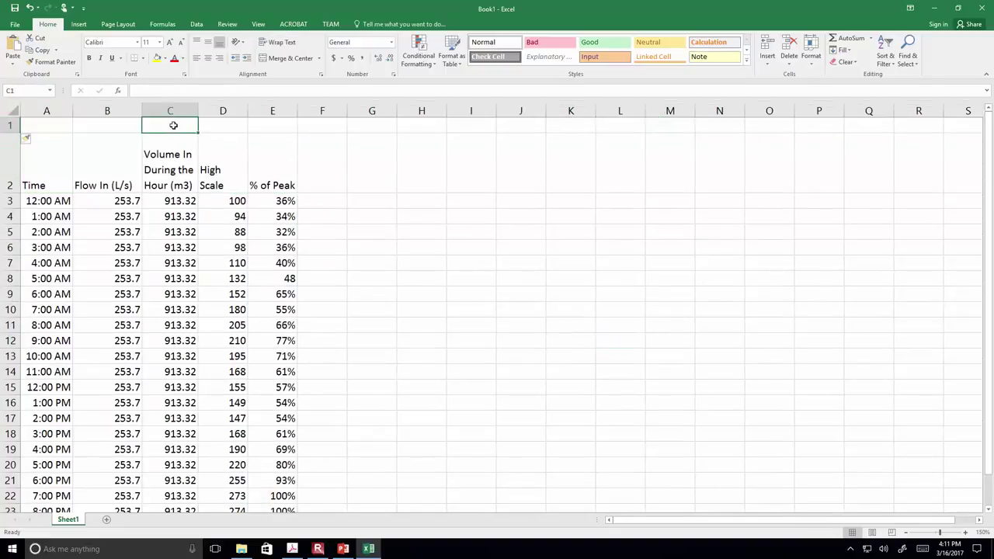
type("Max")
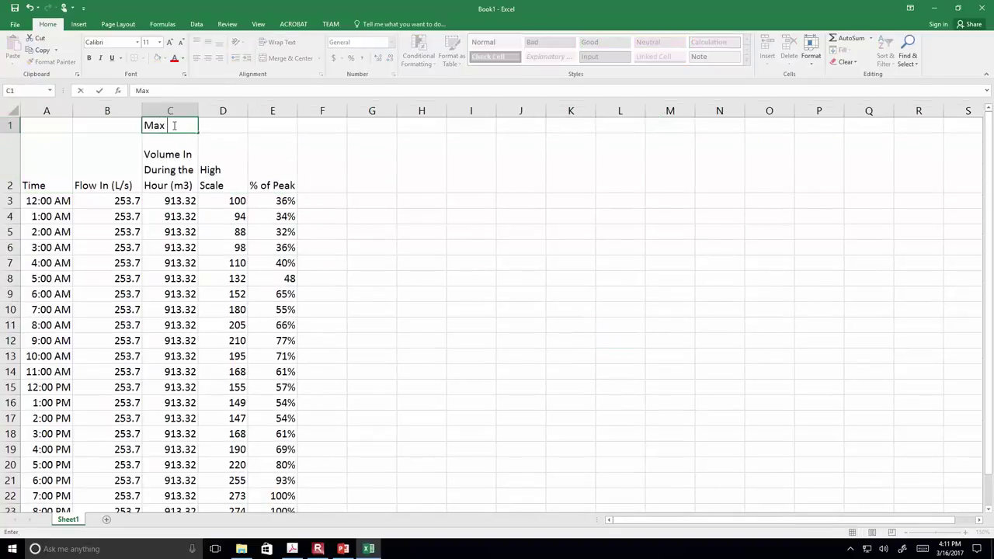
type(" Demand (L/s):")
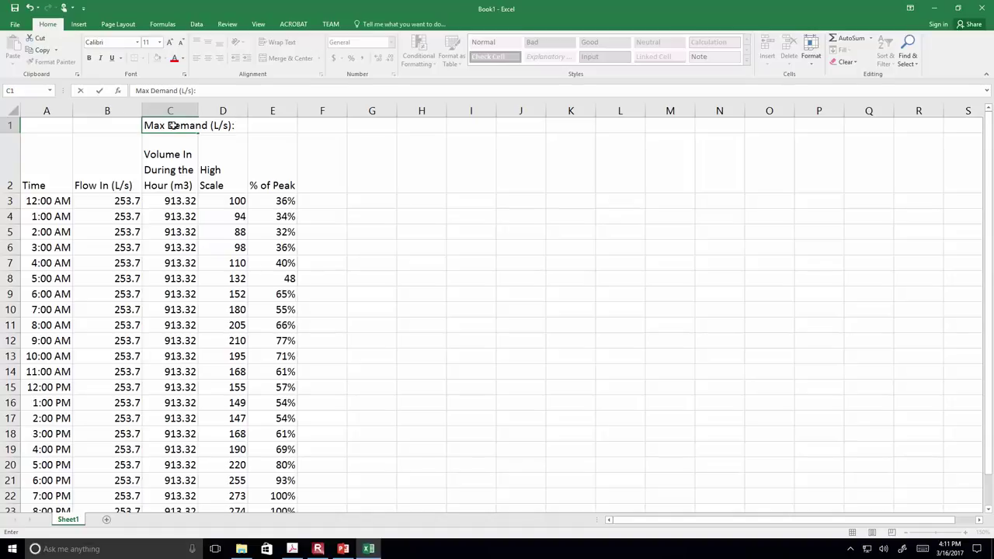
key("Tab")
type("400")
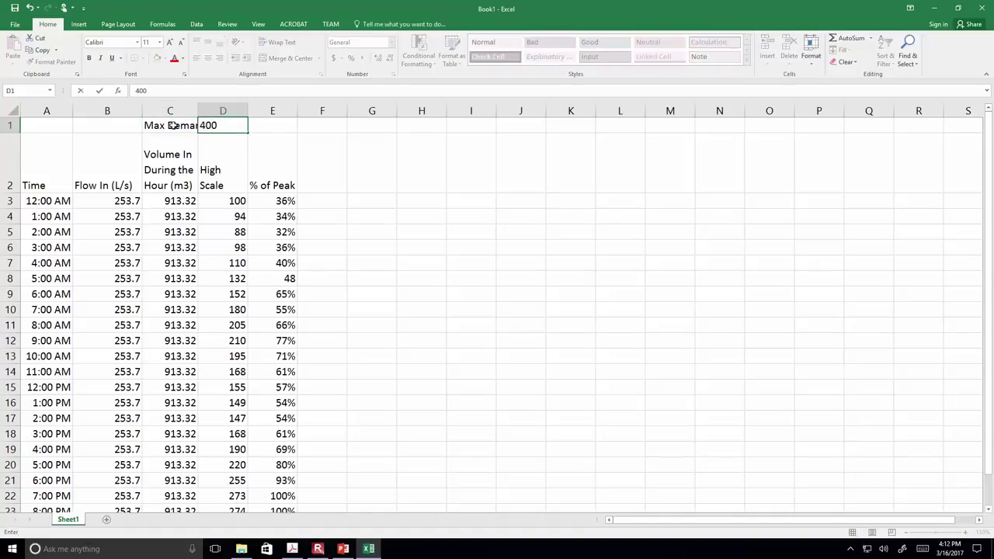
left_click(172, 125)
left_click(222, 61)
left_click(355, 195)
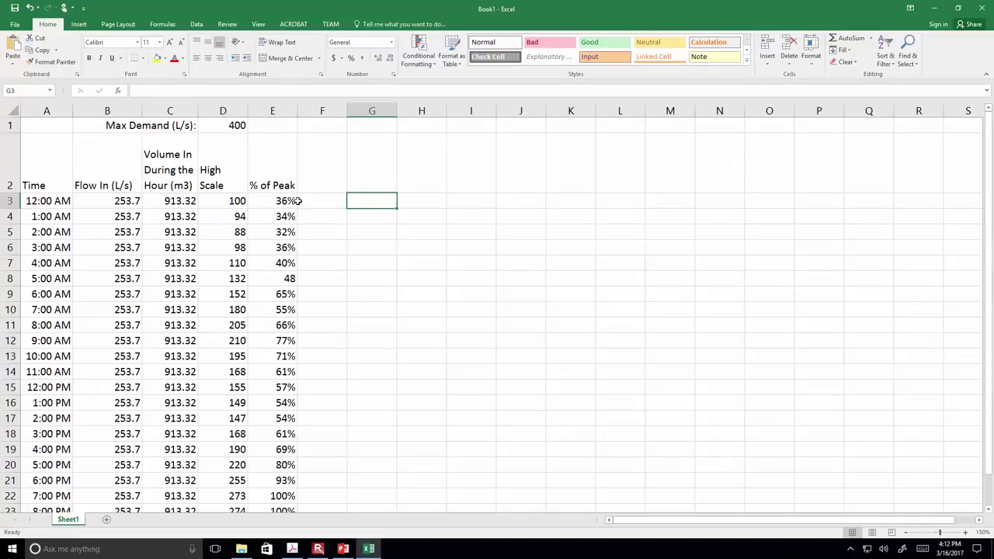
- Enter the header "Flow Rate Out (L/s)" in cell F2
left_click(220, 127)
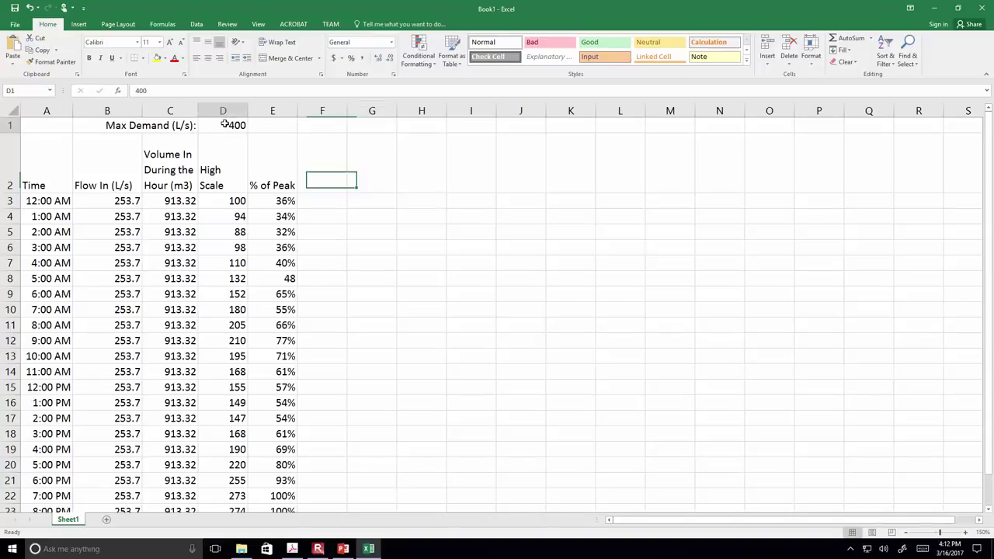
left_click(328, 172)
type("Flow Rate Out (L/")
key("Return")
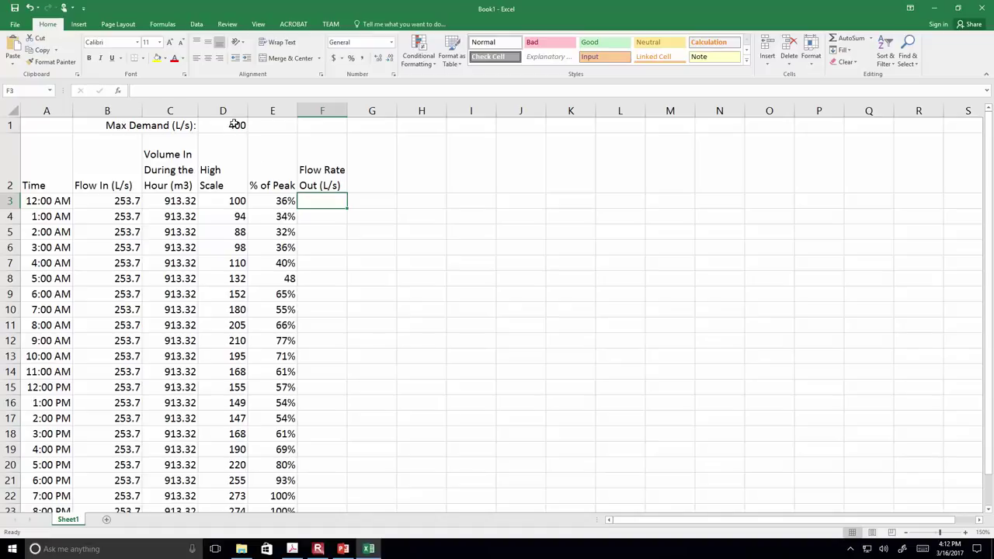
- Enter the formula =E3*$D$1 in cell F3 to calculate the flow rate out from the peak percentage
type("=")
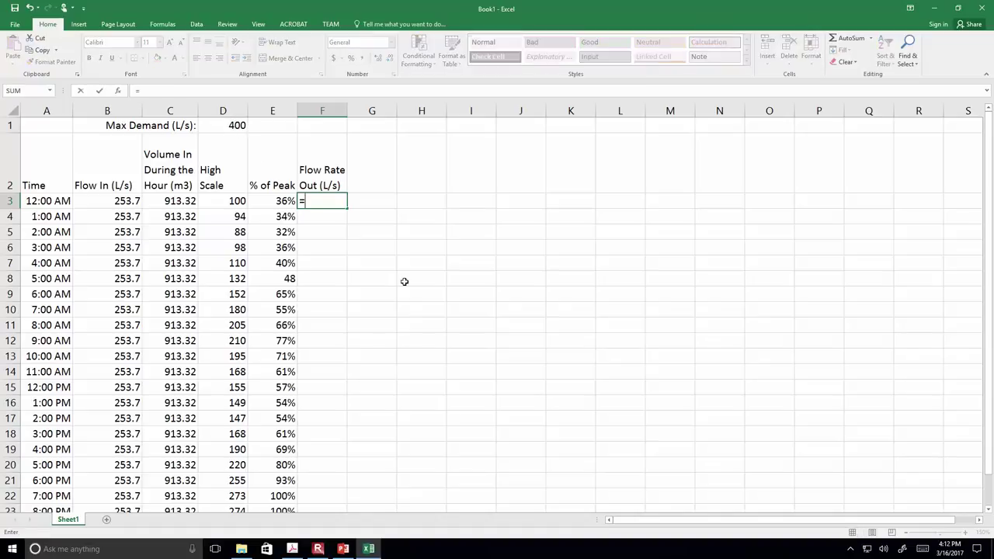
left_click(271, 199)
type("*")
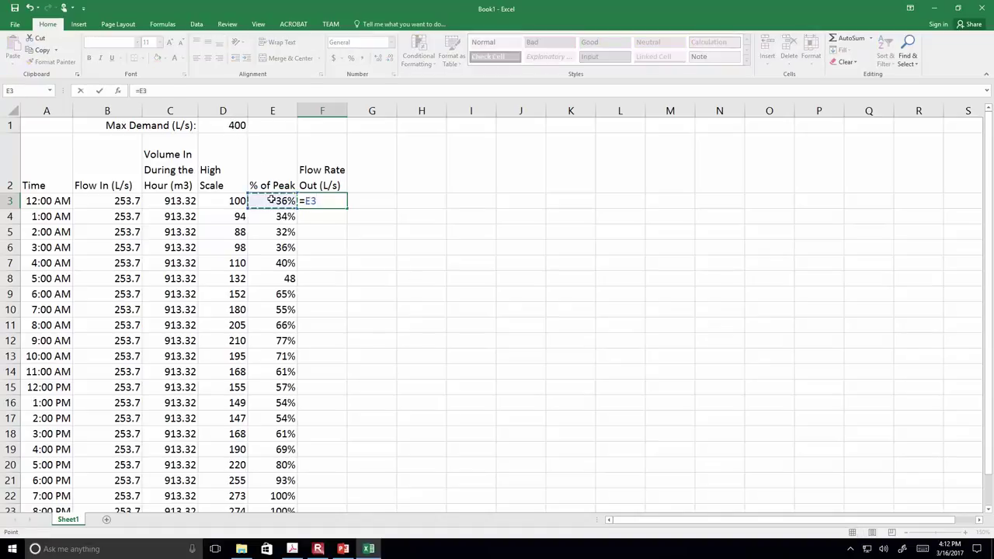
left_click(222, 126)
key("F4")
key("Return")
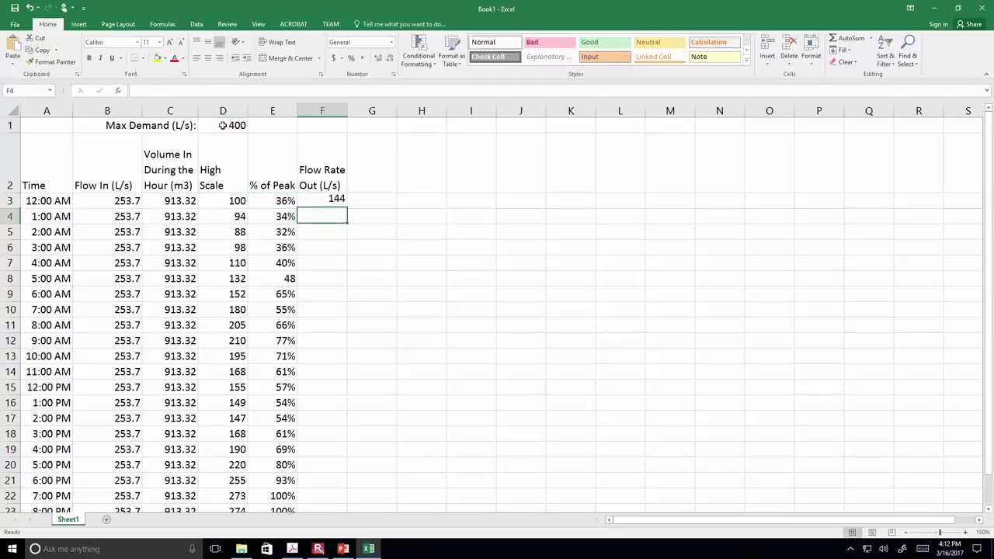
- Fill the flow rate out formula from F3 down to the 11:00 PM row and check the evening peak hours
left_click(318, 201)
left_click_drag(347, 208, 355, 494)
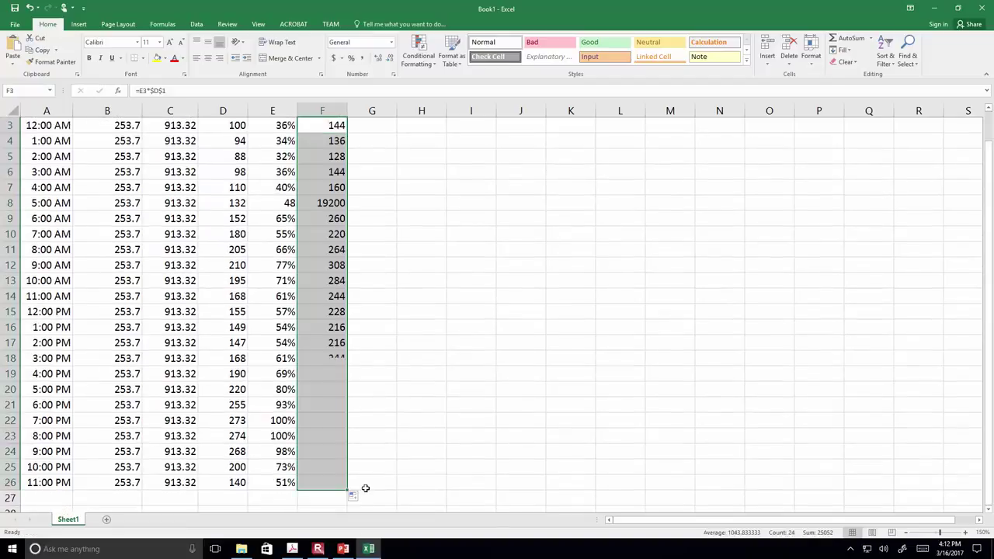
left_click_drag(351, 439, 322, 252)
left_click(340, 420)
left_click(41, 423)
left_click(45, 436)
left_click(343, 420)
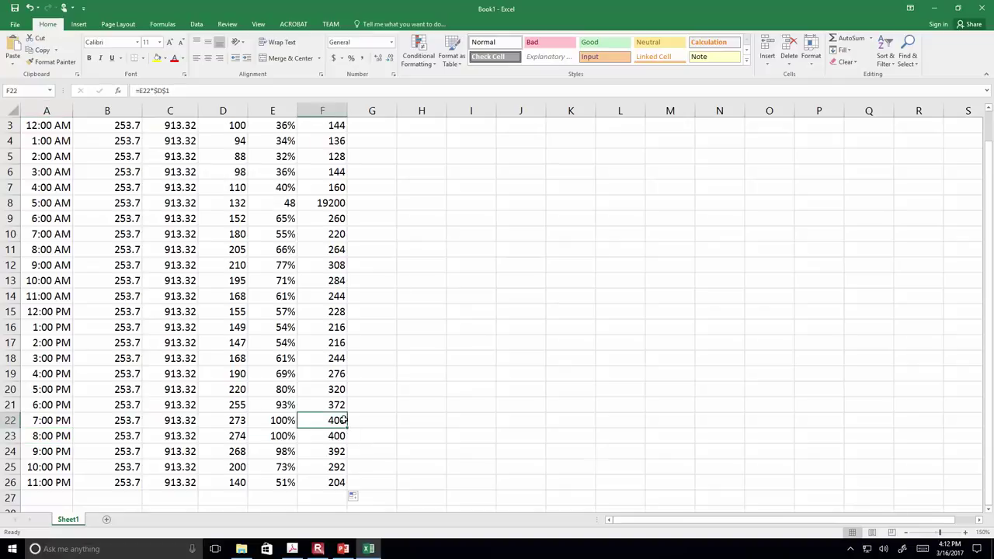
- Correct the 5:00 AM percentage of peak in cell E8 to 48%
scroll(369, 370, "up", 1)
left_click(286, 279)
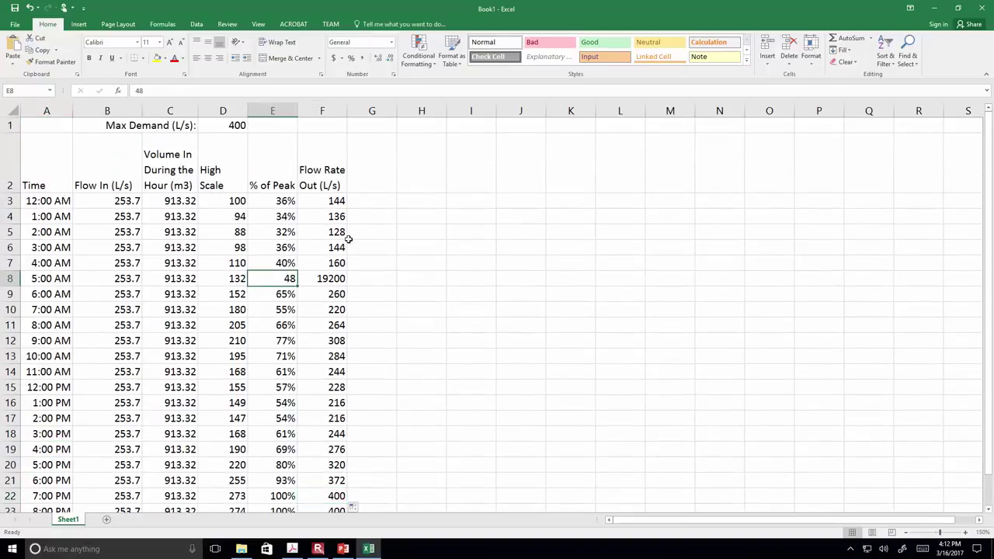
left_click(173, 90)
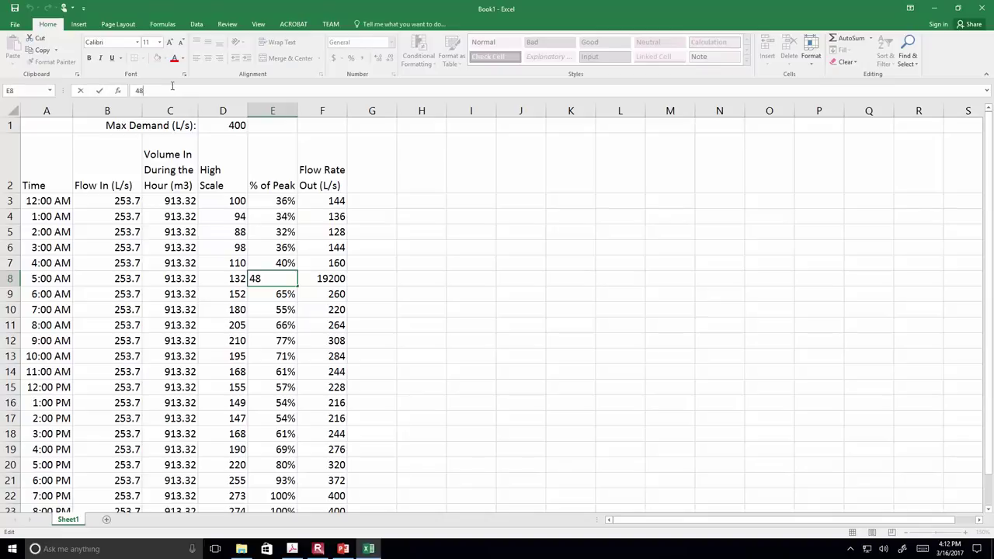
type("%")
key("Return")
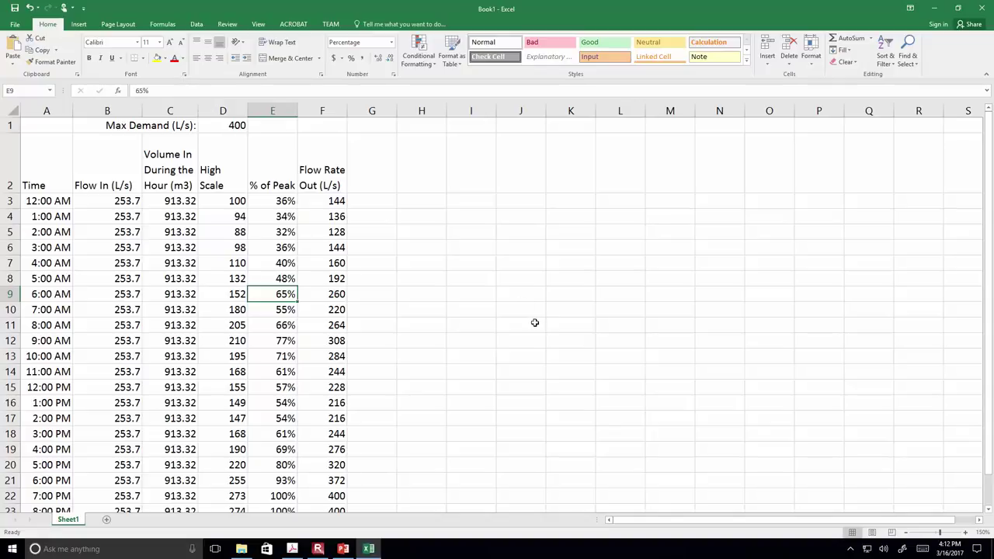
- Look over the hourly rows, check the Peak Flow vs. Average Flow slide in PowerPoint, and return to the Excel sheet
scroll(532, 321, "down", 2)
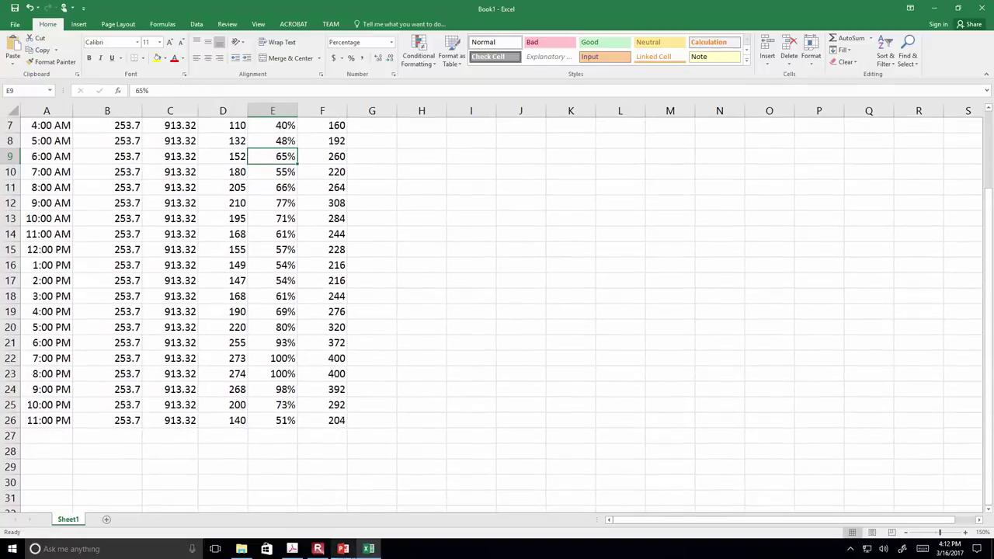
scroll(388, 471, "up", 2)
left_click(344, 549)
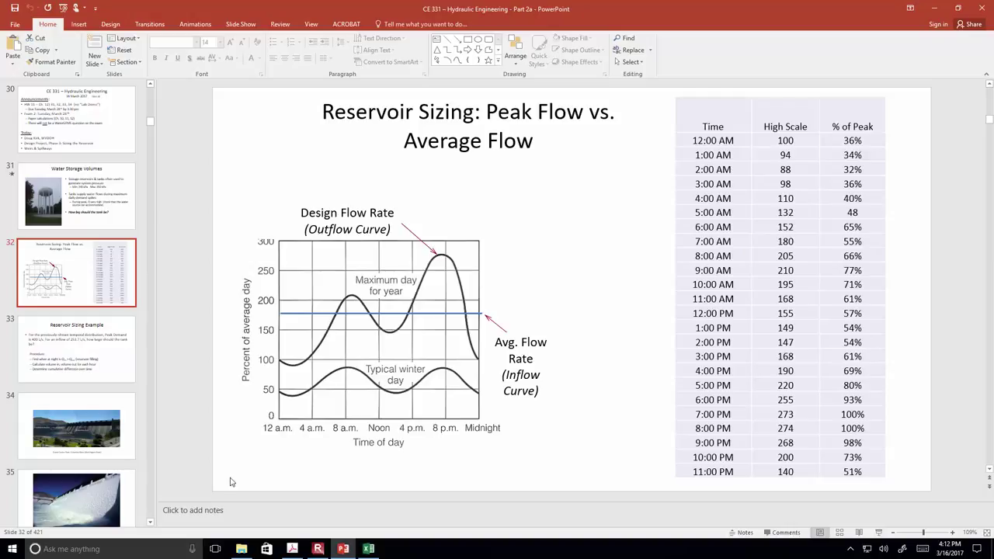
left_click(368, 549)
left_click(381, 227)
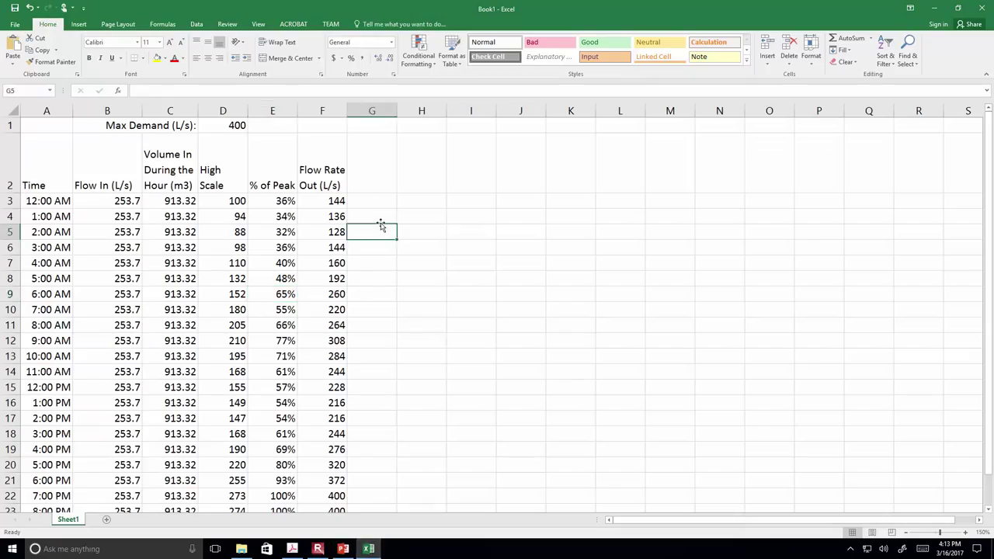
- Widen column F slightly and enter the header "Vol. Out During Hour (m3)" in cell G2
left_click_drag(350, 112, 350, 112)
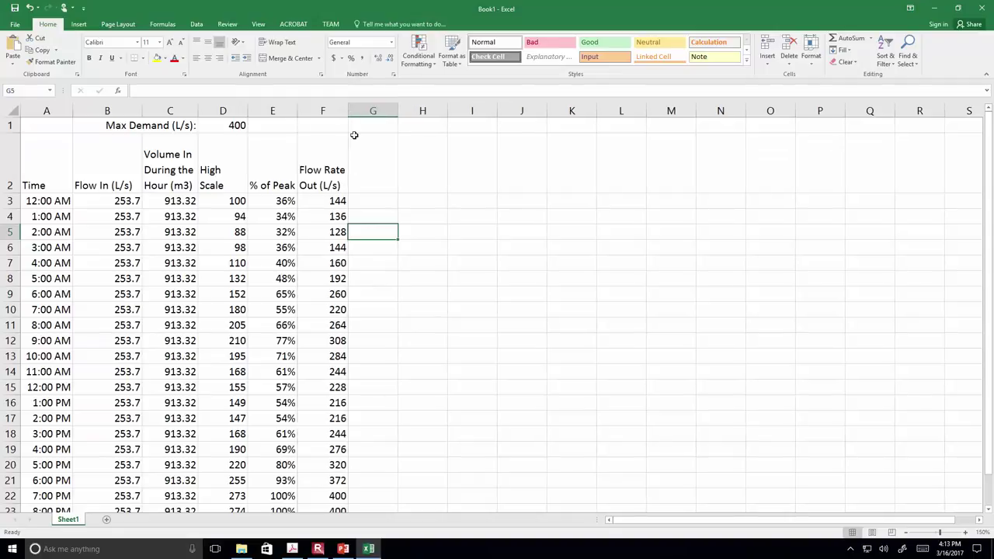
left_click(369, 167)
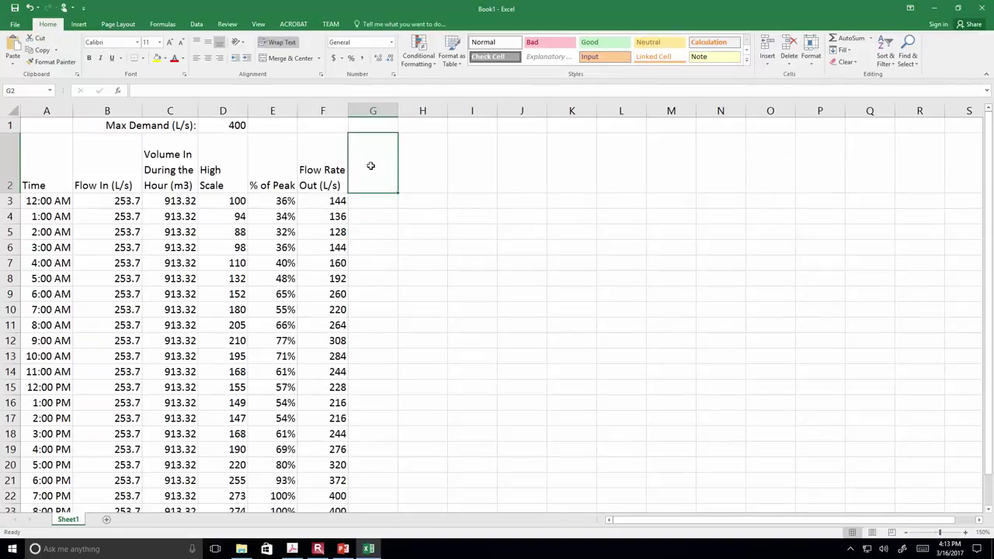
type("=O")
key("BackSpace")
key("BackSpace")
type("Vol. Out During Hour (m3)")
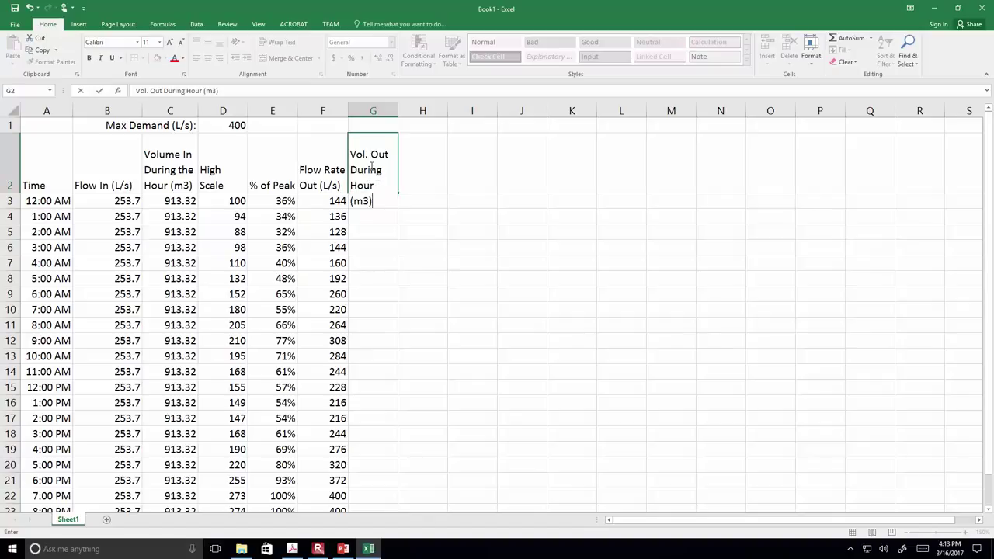
key("Return")
- Enter the formula =F3*3600/1000 in cell G3 to convert the outflow into an hourly volume
type("=")
key("Left")
type("*3600/100")
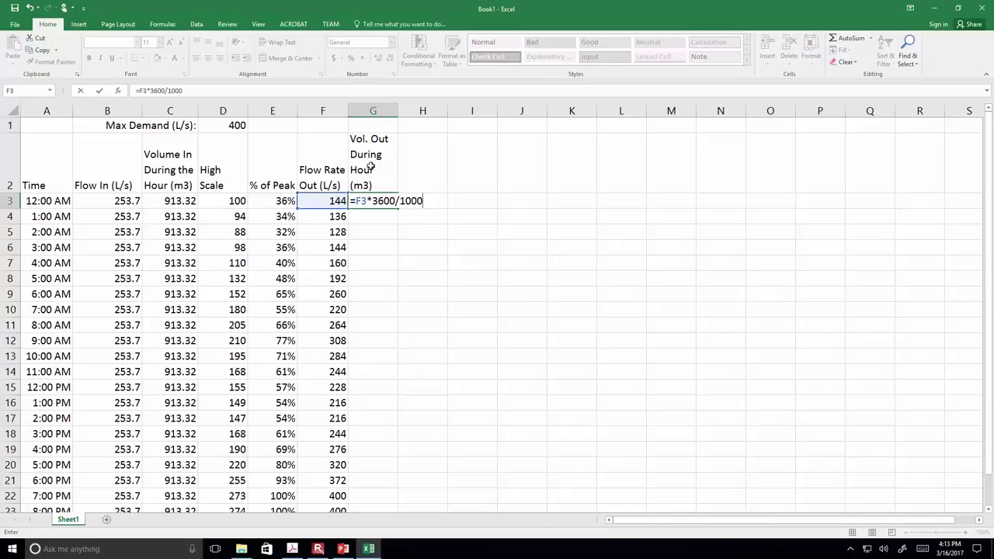
key("Return")
- Fill the volume out formula down column G through the 11:00 PM row and clear the surplus cell G27
left_click(392, 203)
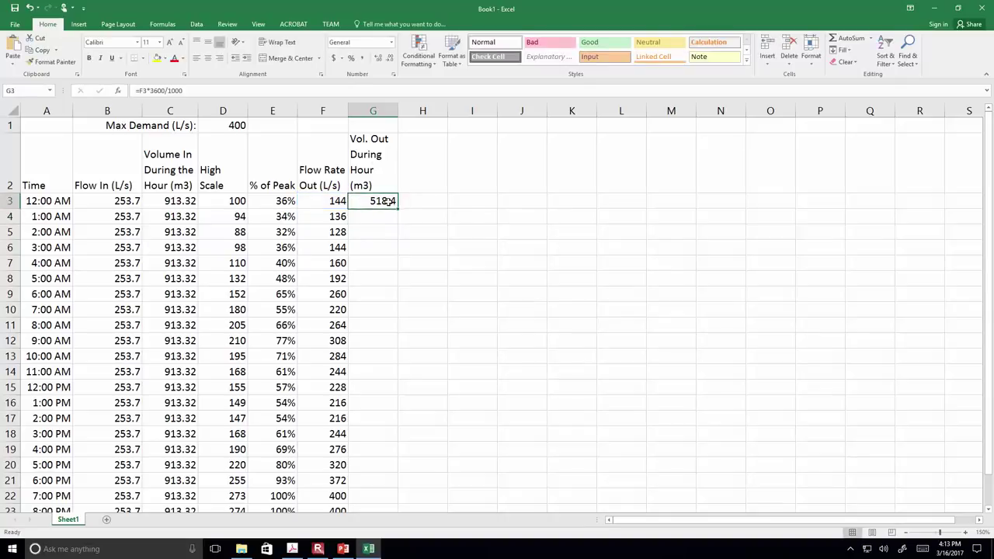
left_click_drag(398, 210, 398, 535)
left_click(393, 479)
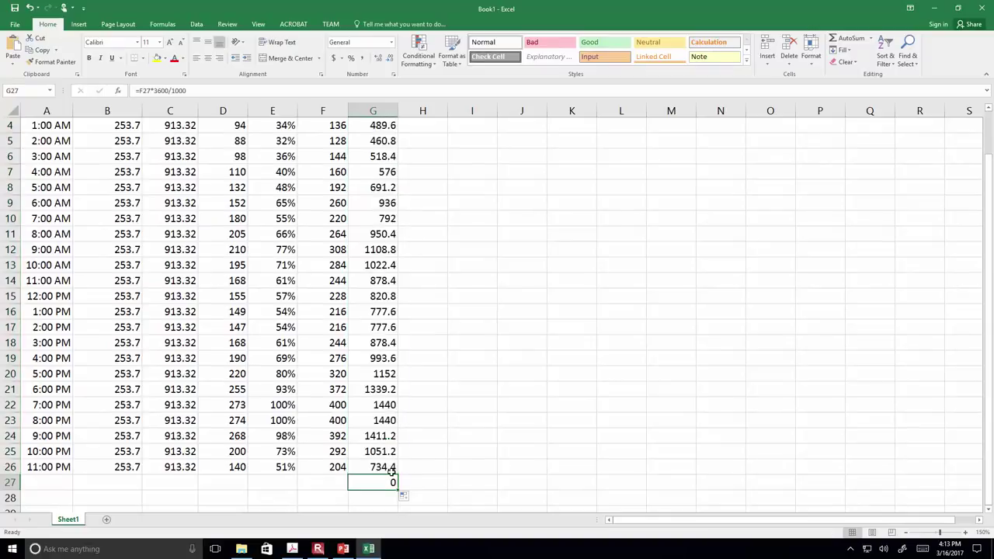
key("Delete")
scroll(456, 407, "up", 2)
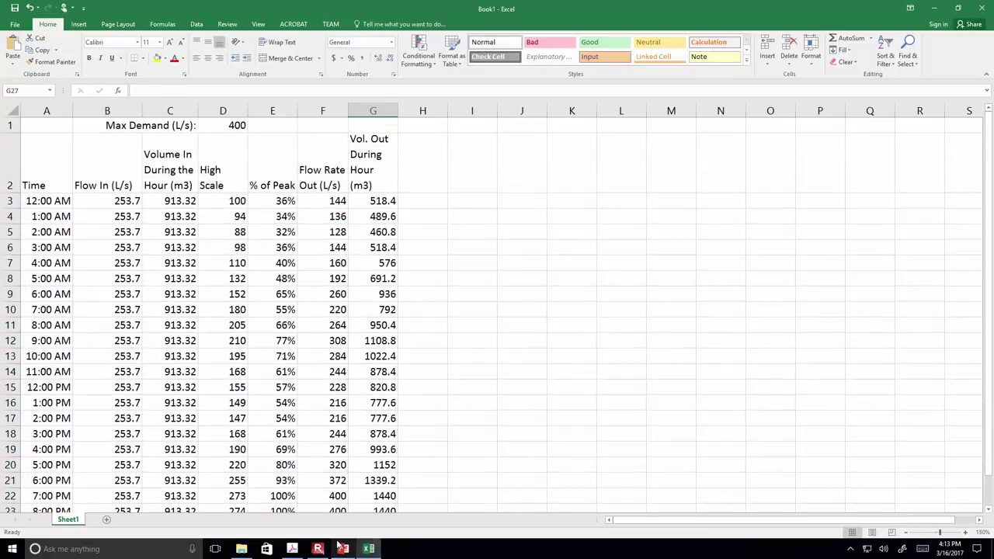
- Read the procedure on the Reservoir Sizing Example slide in PowerPoint and return to the Excel sheet
left_click(344, 549)
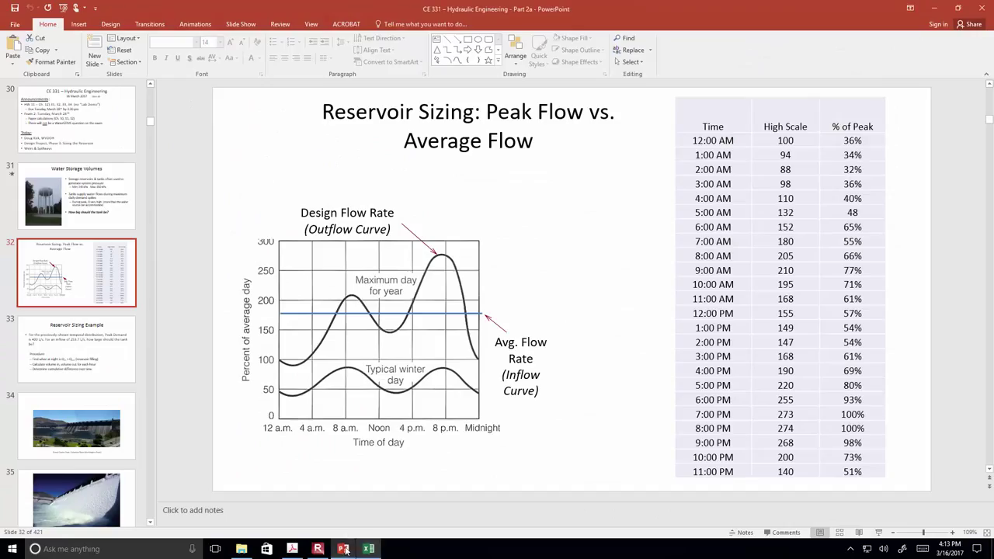
left_click(101, 364)
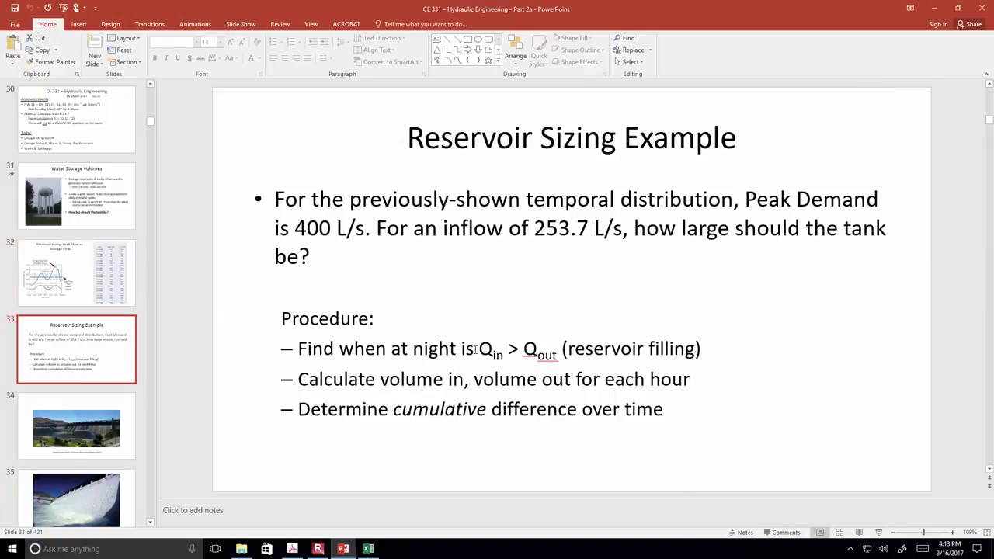
left_click(368, 549)
left_click(407, 294)
- Compare the flow in with the flow rate out across the hours to find when the reservoir starts filling at night
scroll(407, 293, "down", 1)
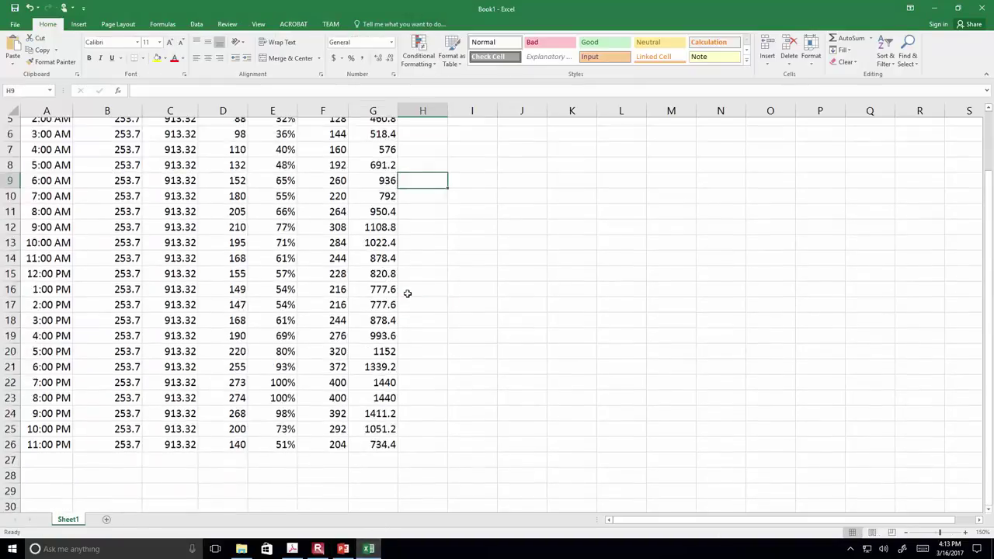
scroll(407, 294, "up", 1)
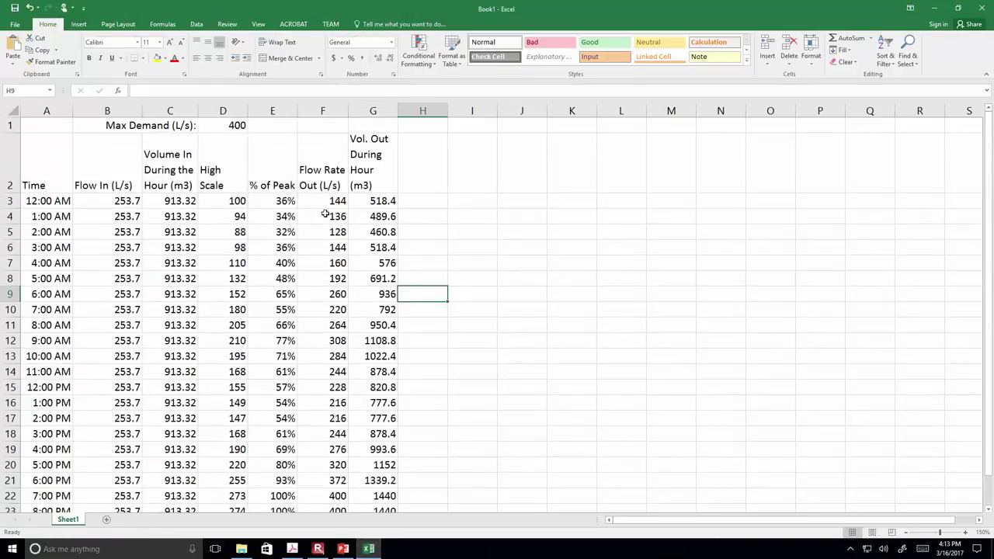
left_click(127, 200)
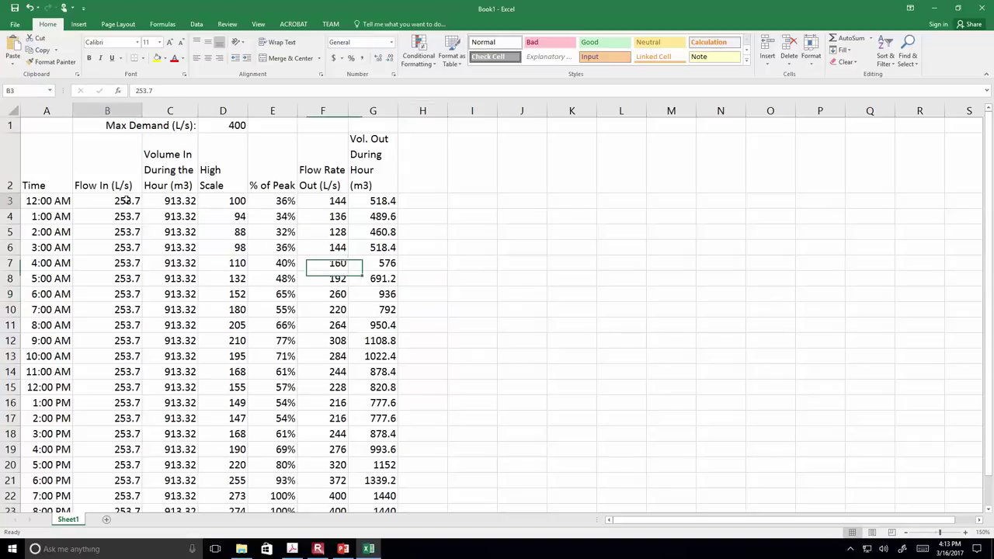
key("Tab")
left_click(326, 200)
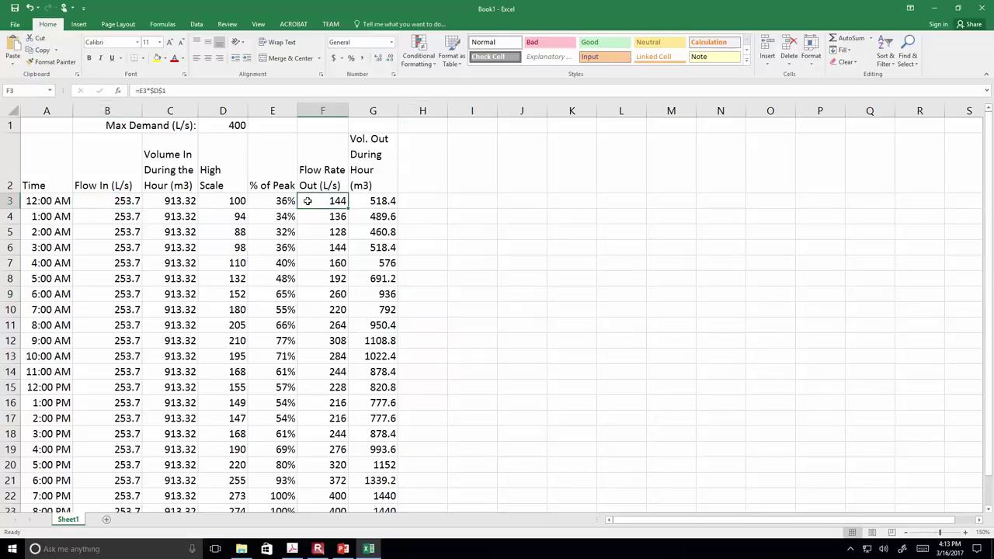
scroll(303, 203, "down", 2)
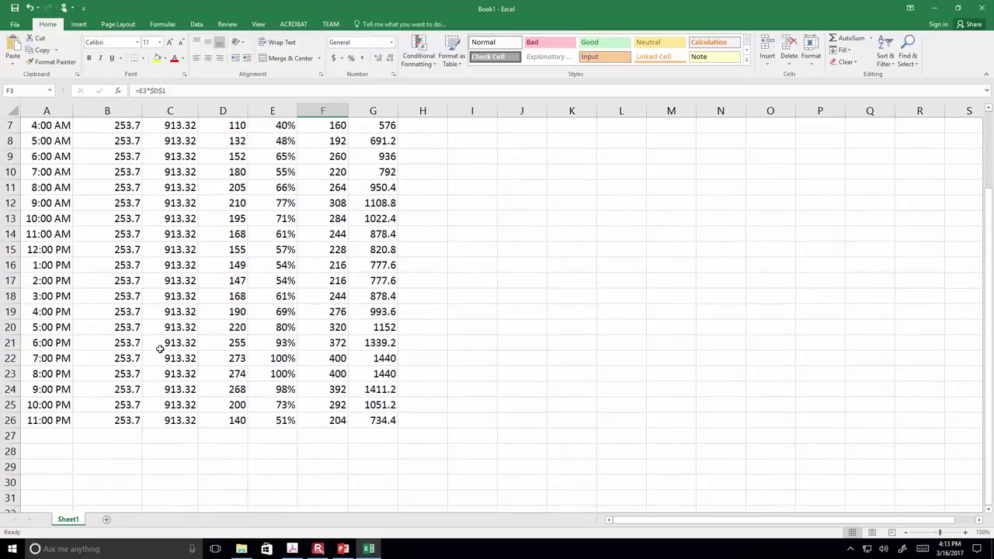
left_click(122, 388)
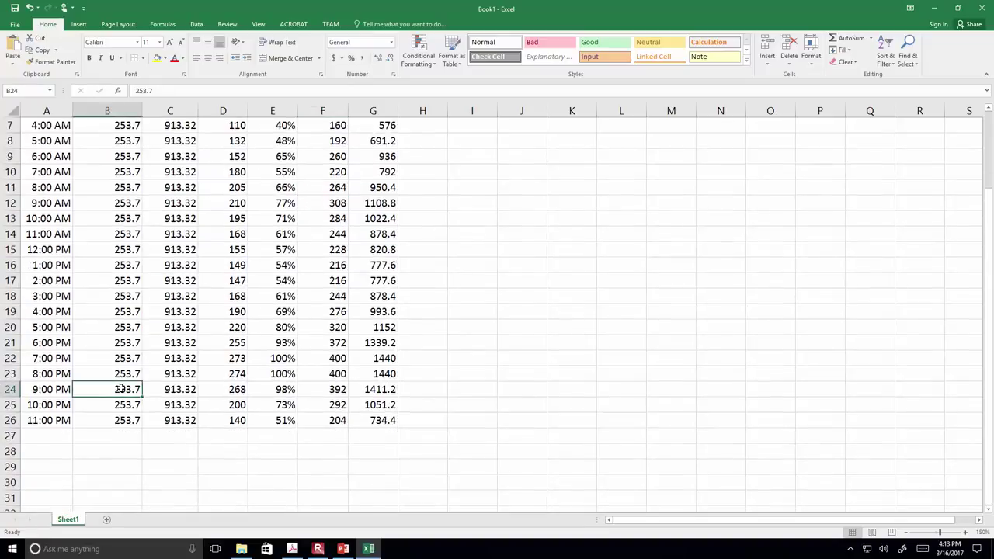
scroll(126, 388, "up", 2)
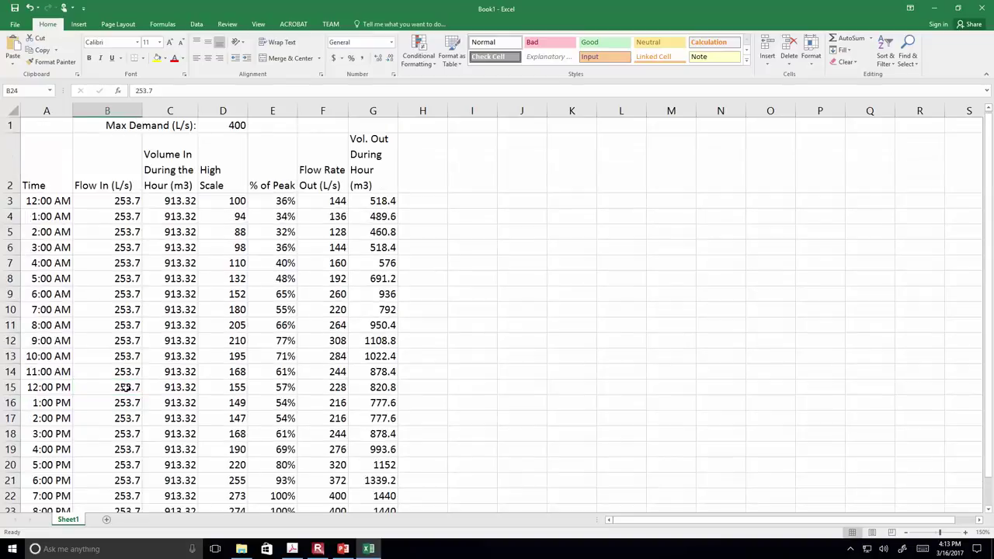
scroll(125, 388, "down", 2)
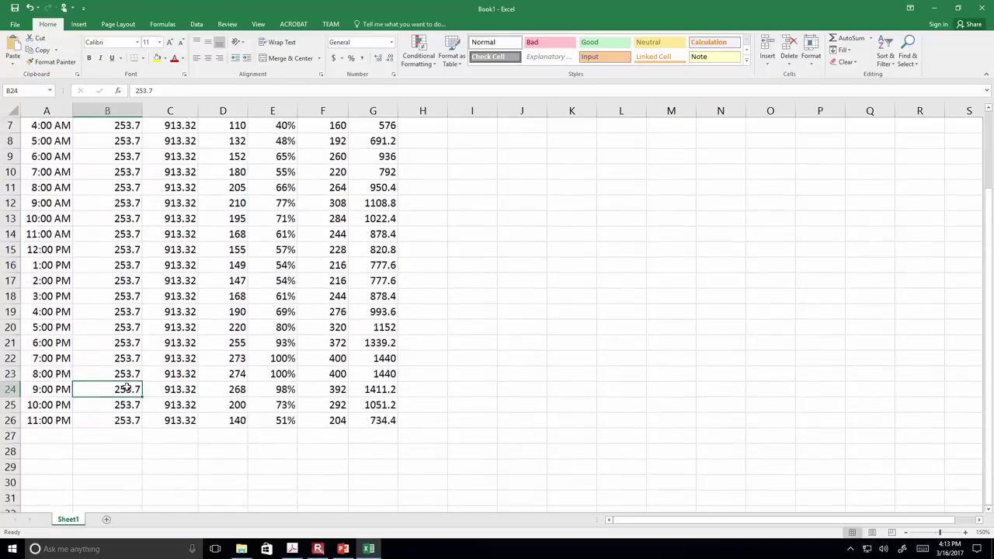
- Compare the flow in with the flow rate out for the 9:00 PM, 10:00 PM and 11:00 PM rows
left_click(324, 385)
left_click(126, 386)
left_click(321, 392)
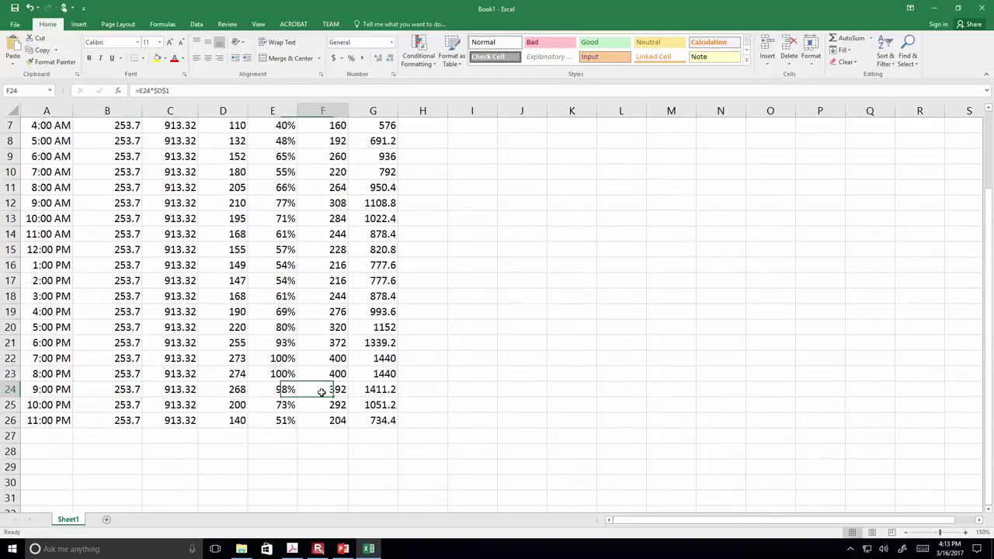
left_click(116, 405)
left_click(303, 405)
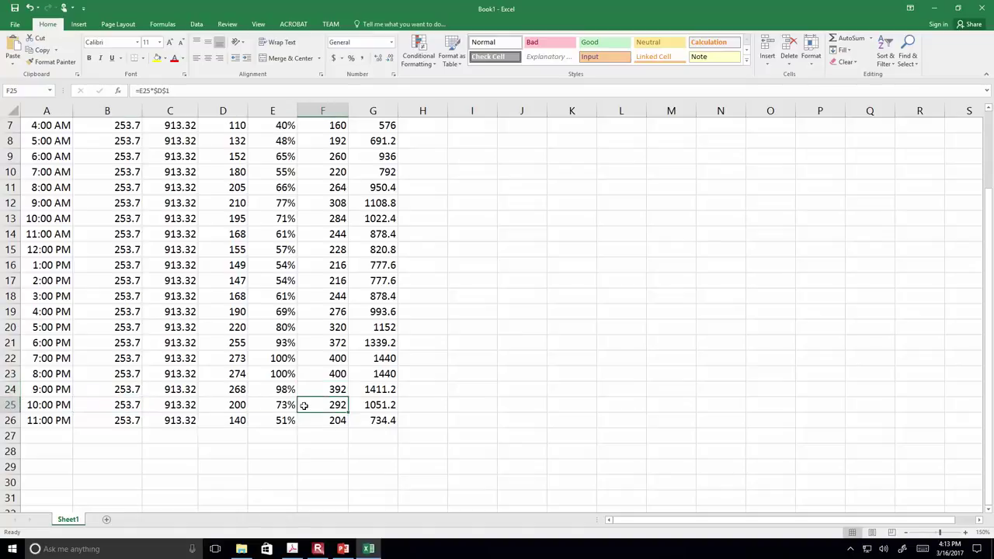
left_click(118, 420)
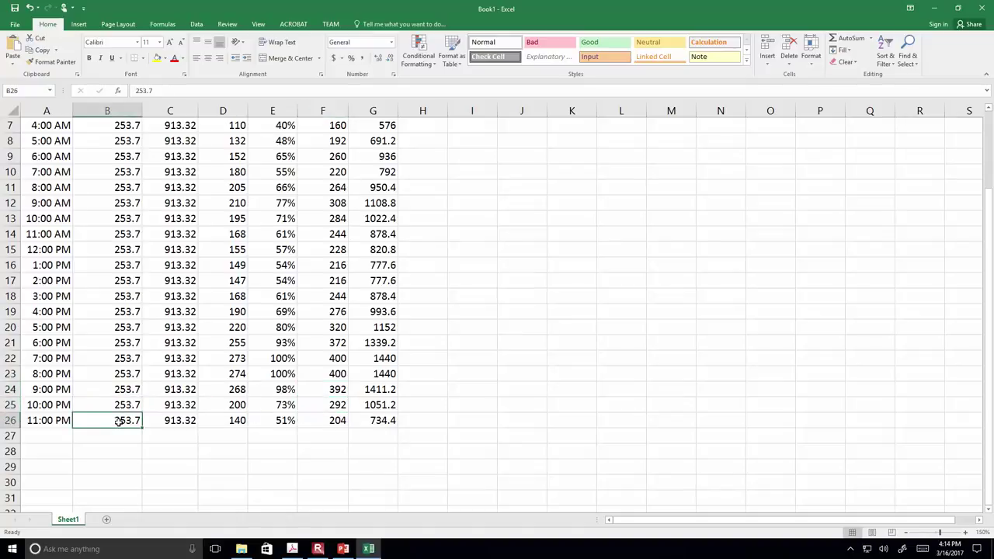
scroll(132, 409, "up", 2)
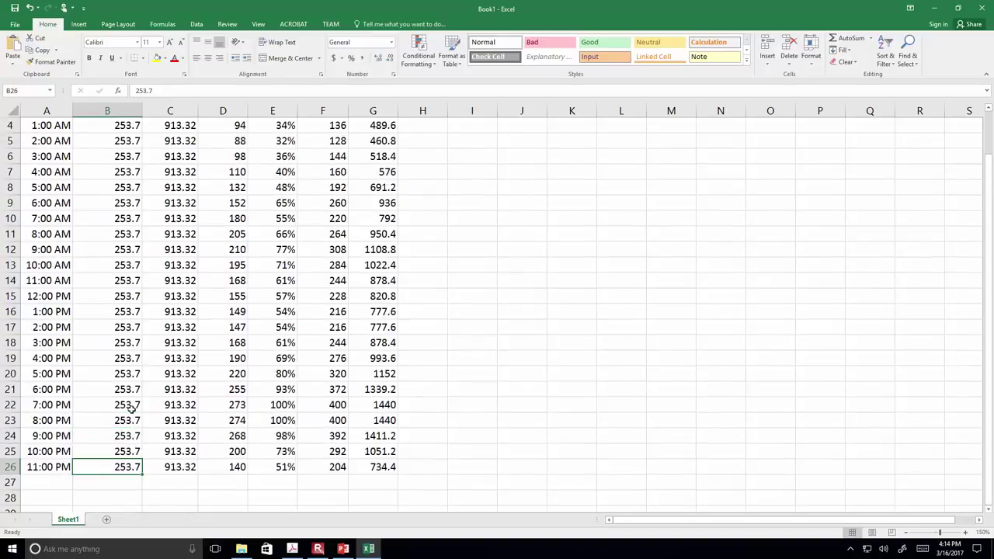
left_click(907, 533)
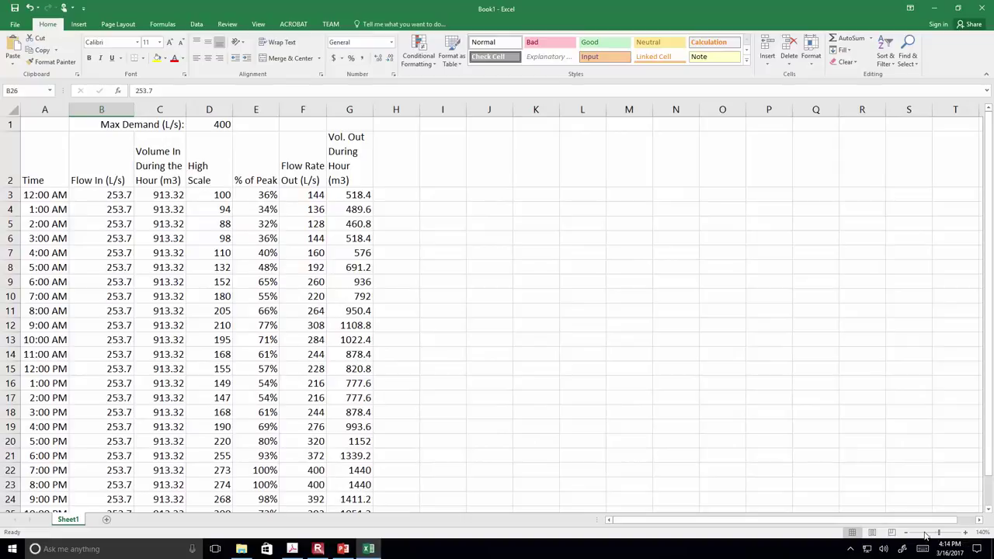
left_click(907, 534)
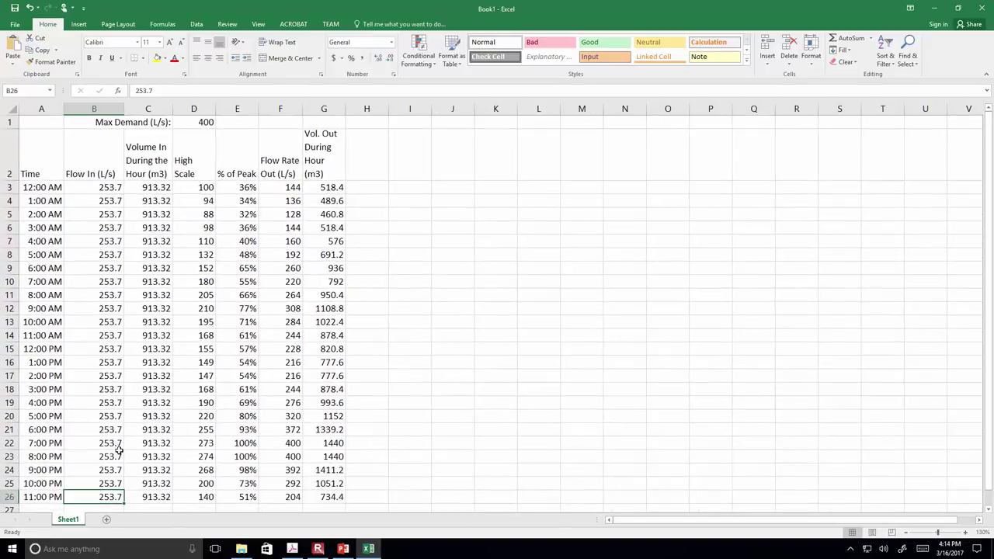
left_click(276, 497)
left_click(83, 496)
- Insert a row above the 12:00 AM row and move the 11:00 PM data, columns A through G, into it
left_click(10, 186)
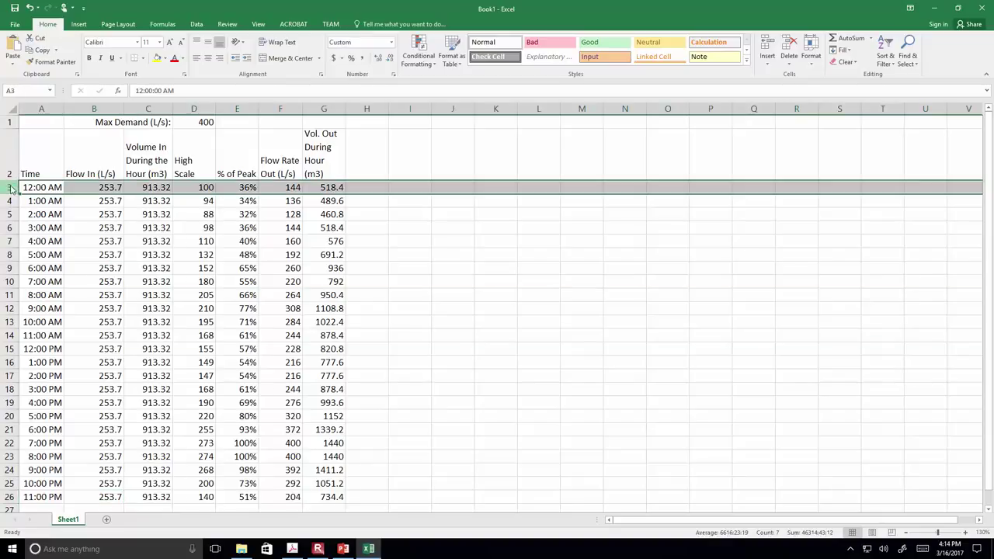
right_click(10, 187)
left_click(58, 257)
left_click(630, 278)
scroll(261, 293, "down", 1)
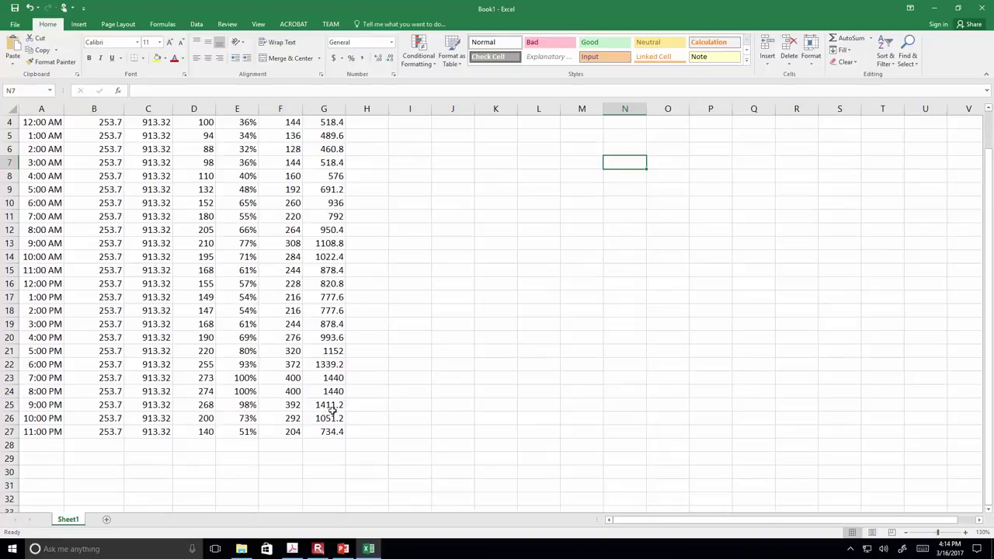
left_click_drag(318, 432, 31, 195)
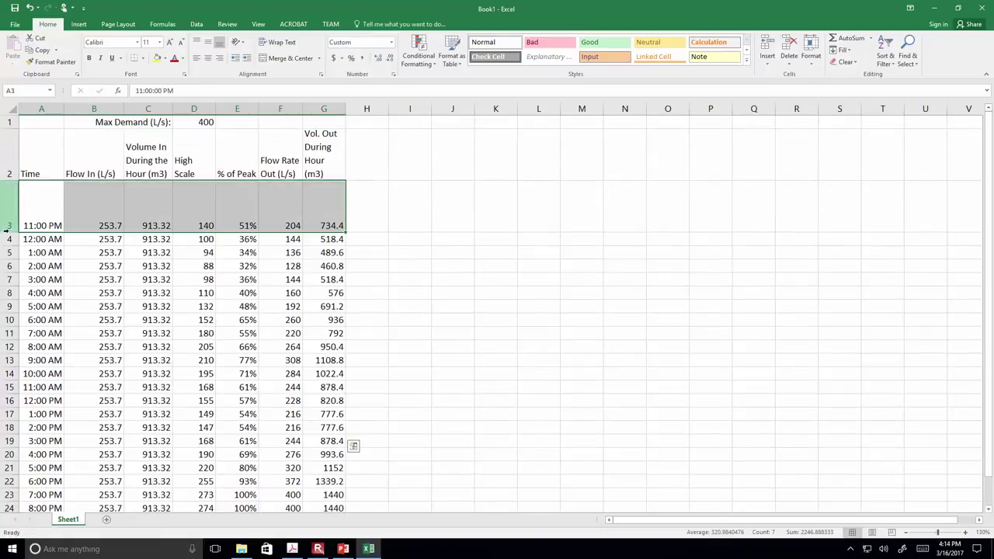
- Reduce the height of row 3 to about that of the other data rows and check the order of the hours
left_click_drag(7, 232, 14, 199)
left_click(531, 274)
left_click(45, 191)
left_click(49, 205)
left_click(51, 219)
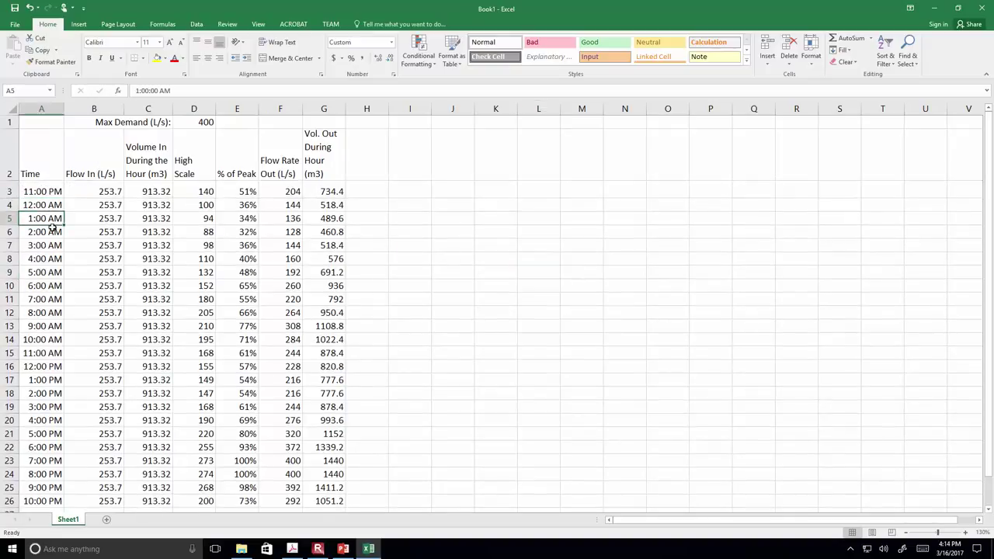
left_click(108, 190)
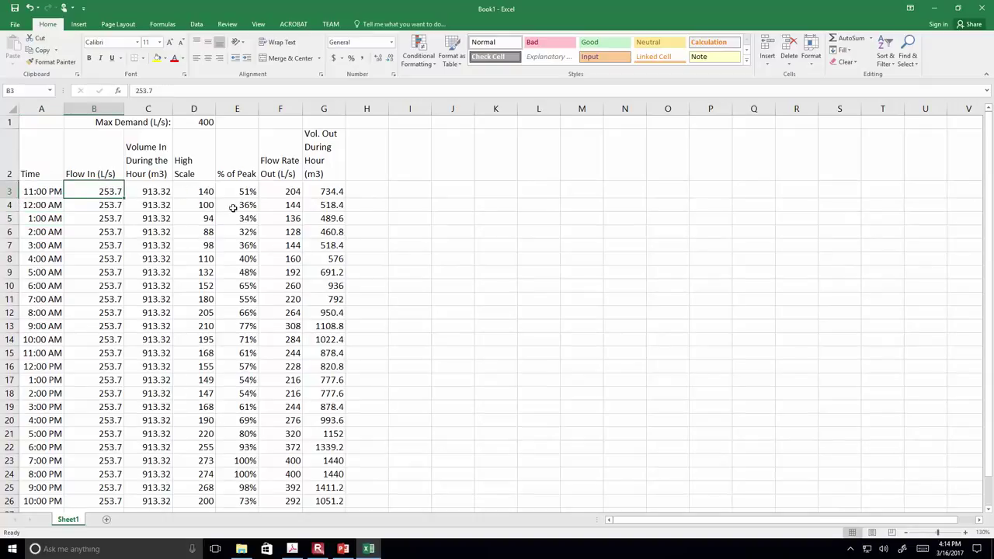
- Enter the column heading "ds/dt (m3)" in cell H2
left_click(376, 157)
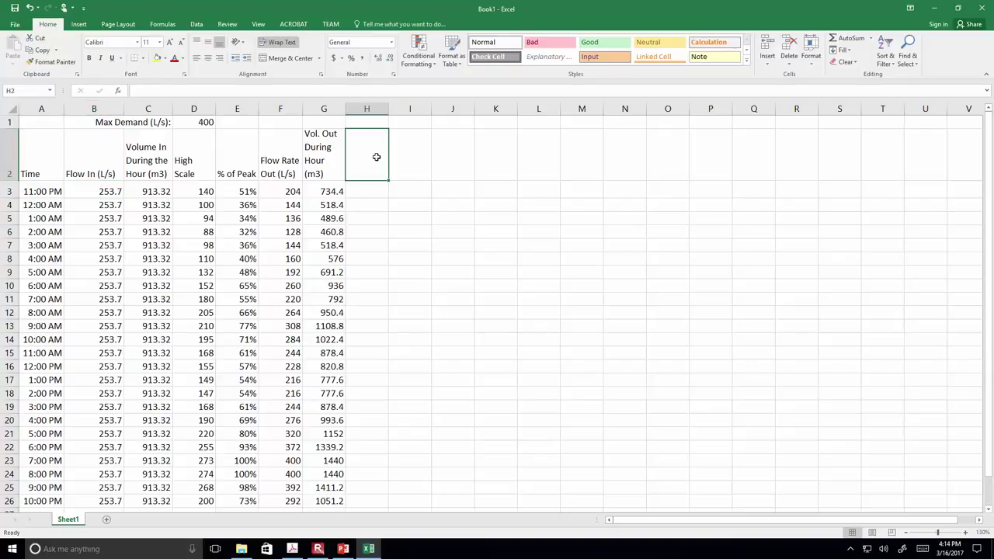
type("ds/dt")
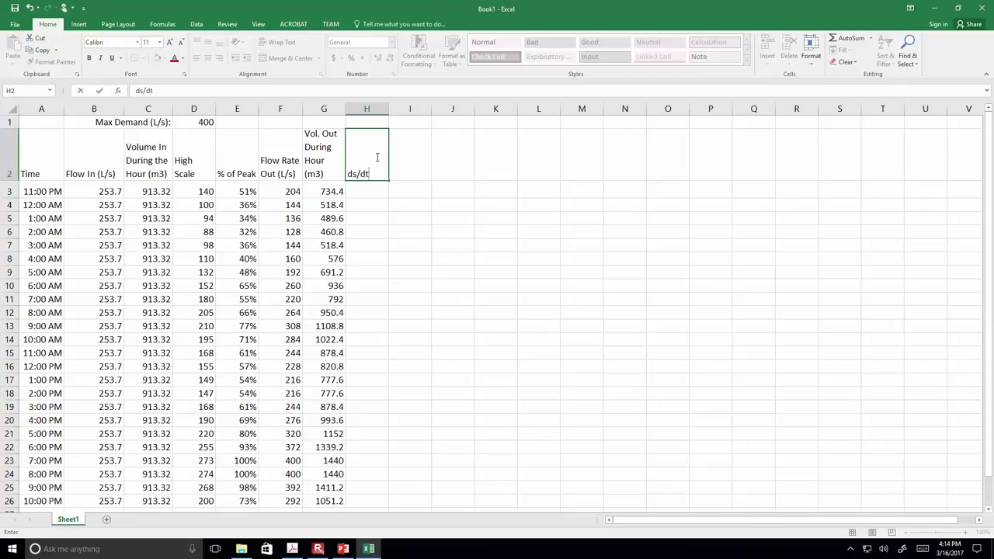
type(" (m3)")
key("Return")
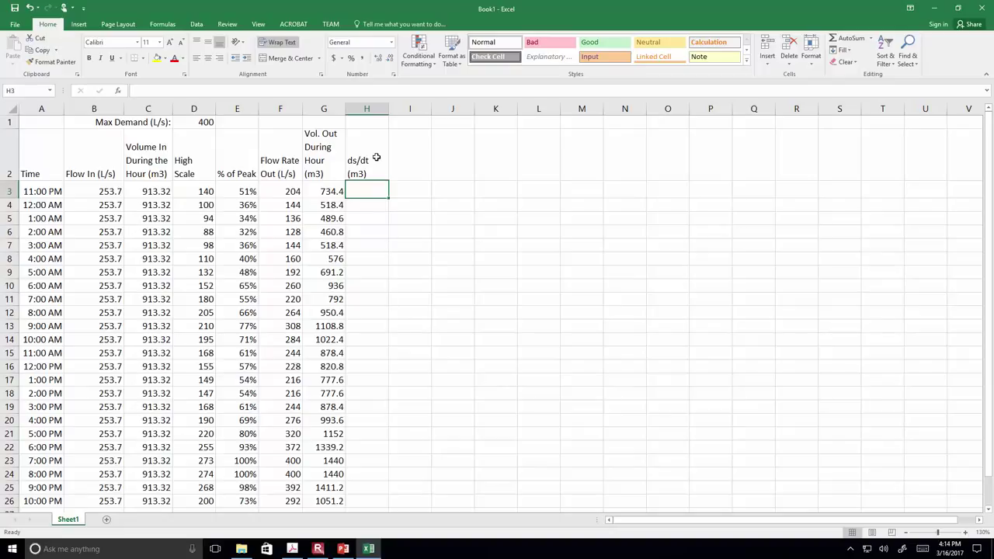
- Enter the formula =C3-G3 in cell H3 to subtract the hourly volume out from the volume in
type("=")
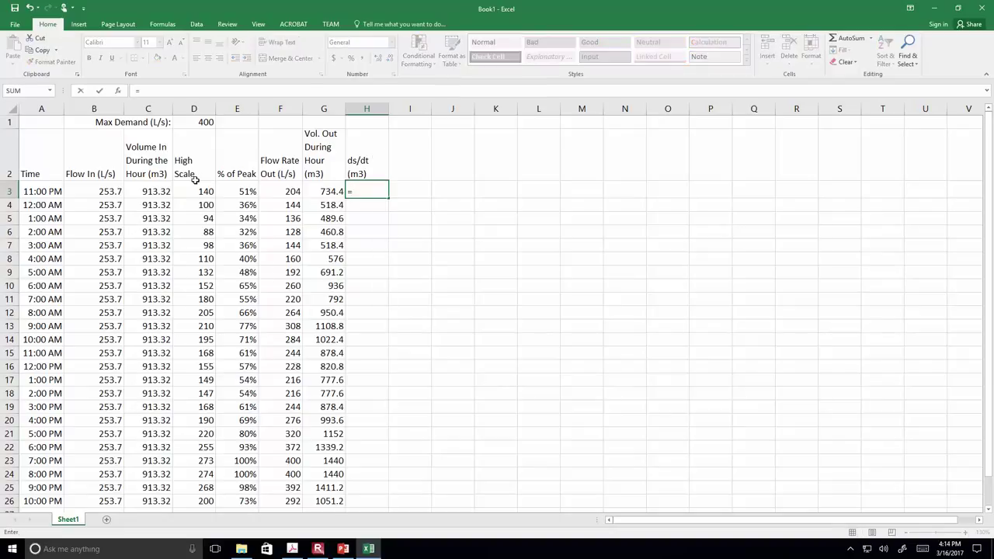
left_click(166, 191)
type("-")
left_click(325, 191)
key("Return")
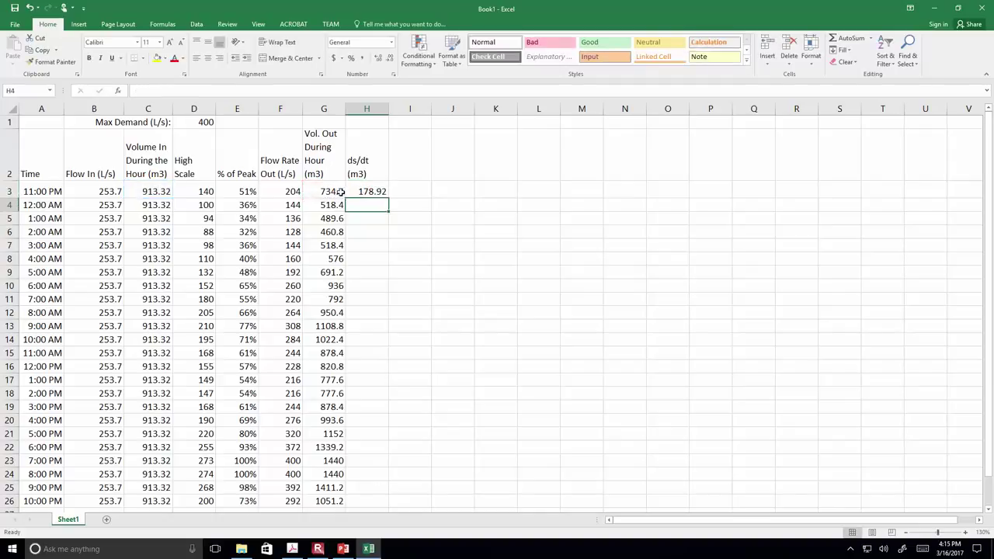
- Fill the ds/dt formula from H3 down column H through the 10:00 PM row
left_click(357, 191)
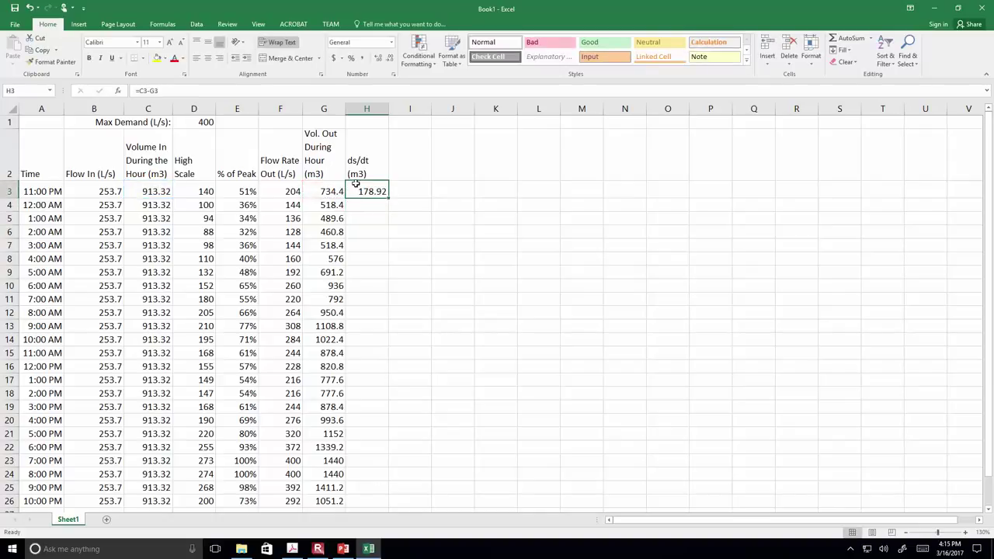
left_click(477, 60)
left_click_drag(388, 200, 389, 443)
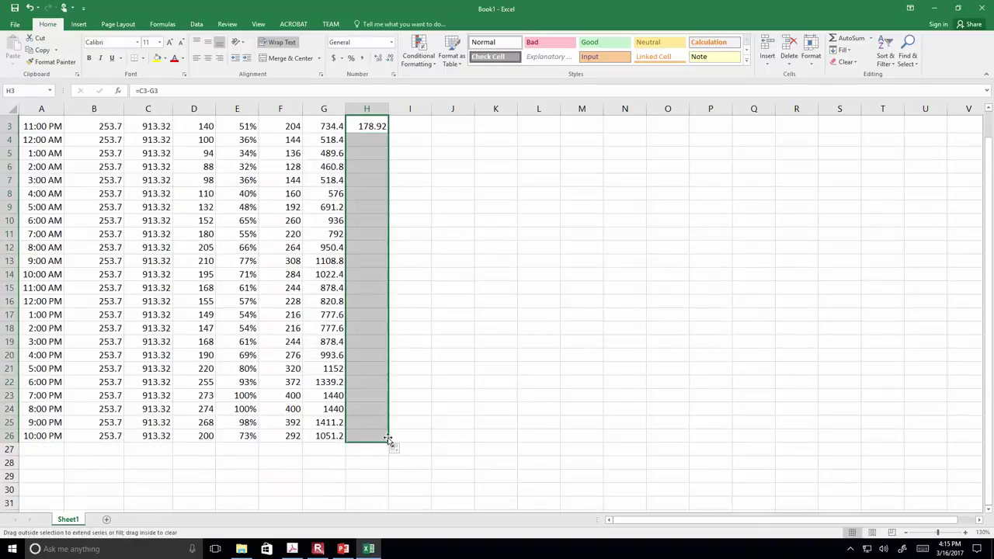
scroll(470, 318, "up", 1)
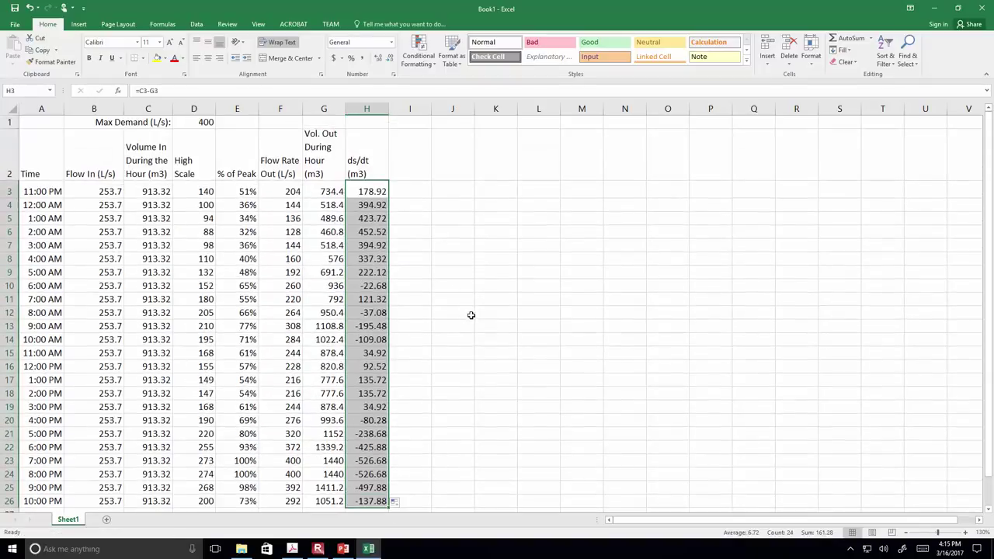
- Examine the hourly ds/dt values from 12:00 AM to 10:00 AM for periods of filling and draining
left_click(369, 200)
left_click(369, 204)
left_click(370, 218)
left_click(369, 231)
left_click(371, 245)
left_click(371, 258)
left_click(371, 272)
left_click(372, 326)
left_click(372, 339)
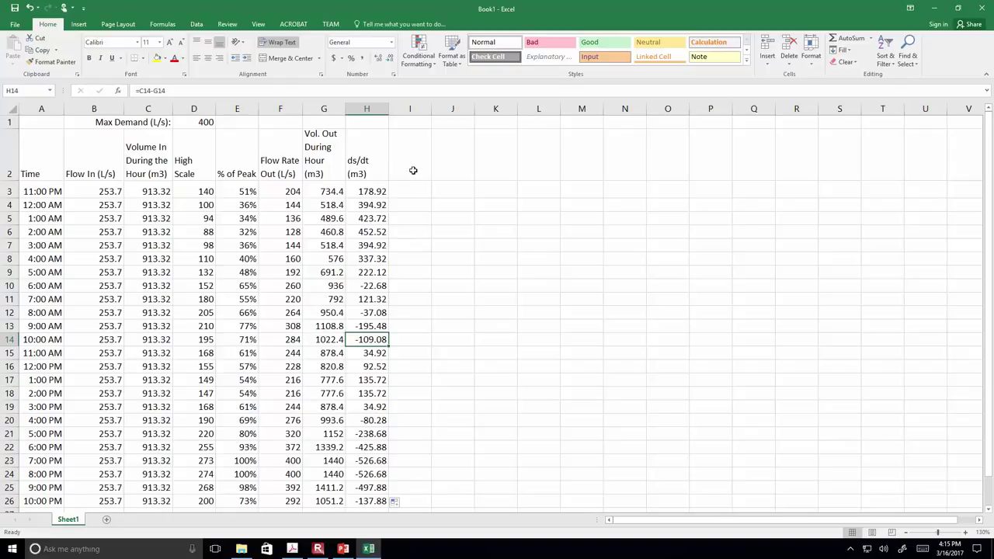
- Enter the heading "Accumulate Storage Volume (m3)" in cell I2 and widen column I so it wraps onto three lines
left_click(415, 168)
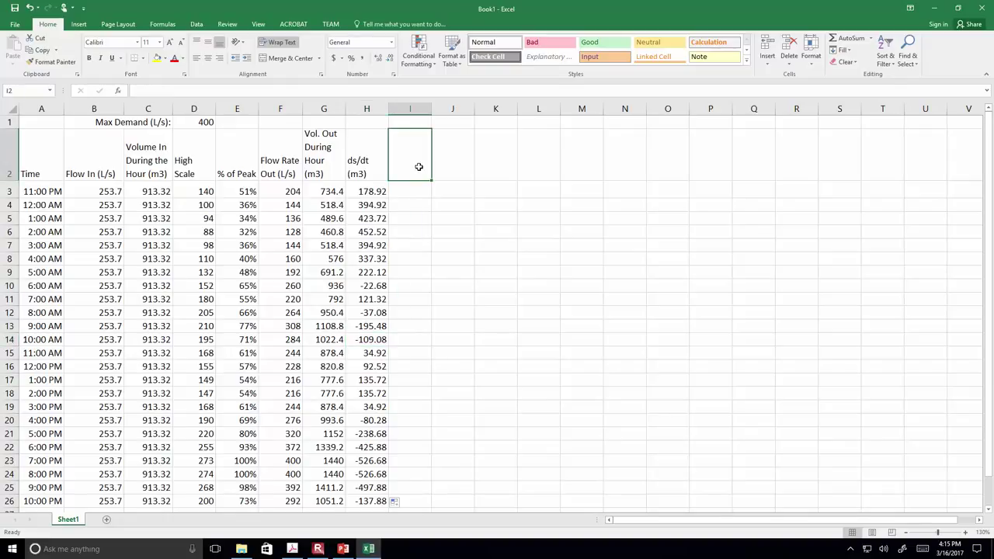
type("Accumulate Storage Volume (m3")
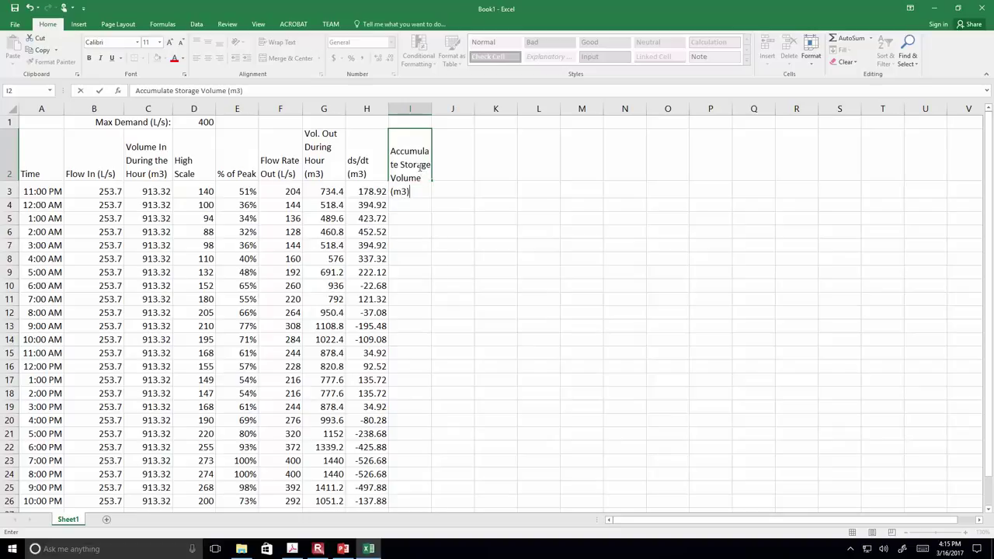
key("Return")
left_click_drag(432, 109, 465, 106)
key("Down")
- Enter the formula =H3 in cell I3 as the starting accumulated storage volume
left_click(425, 187)
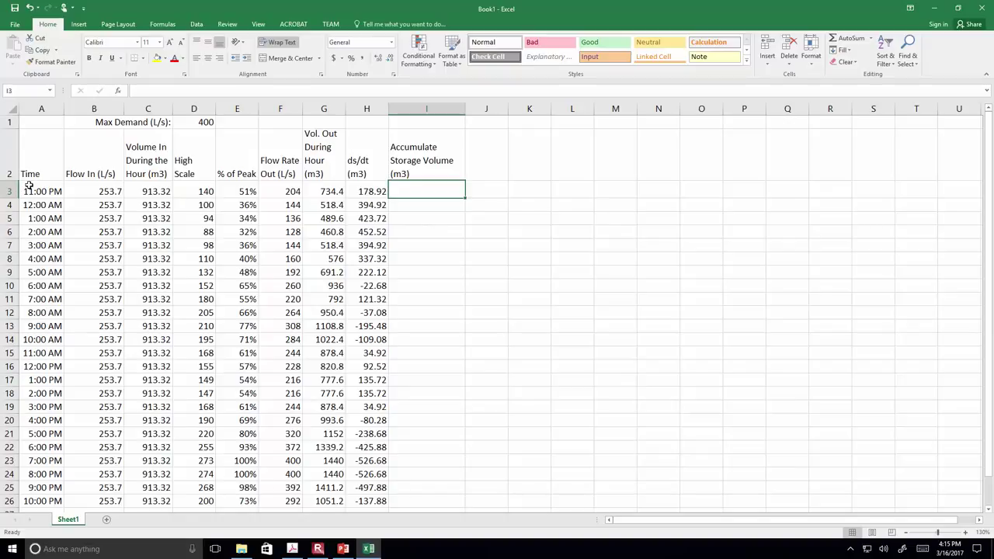
type("=")
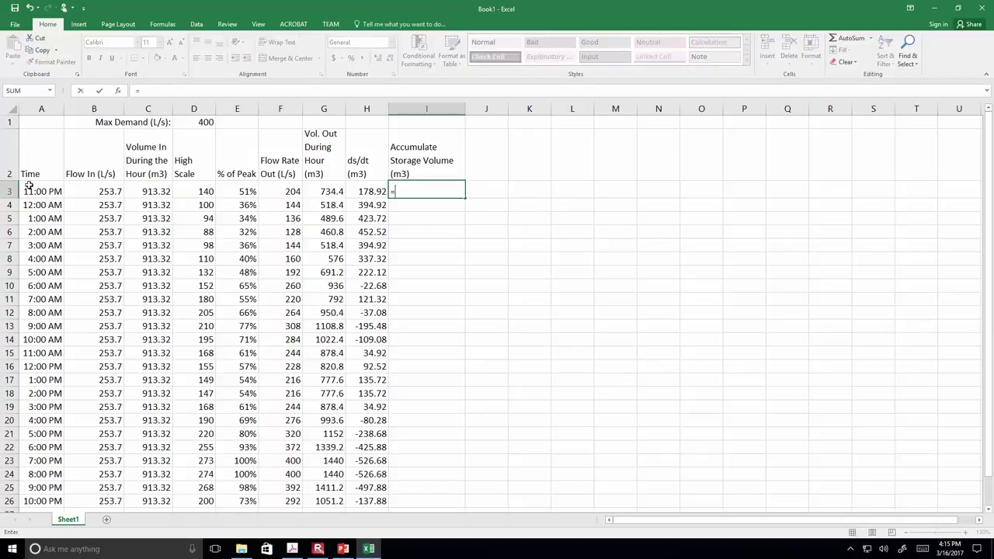
key("Left")
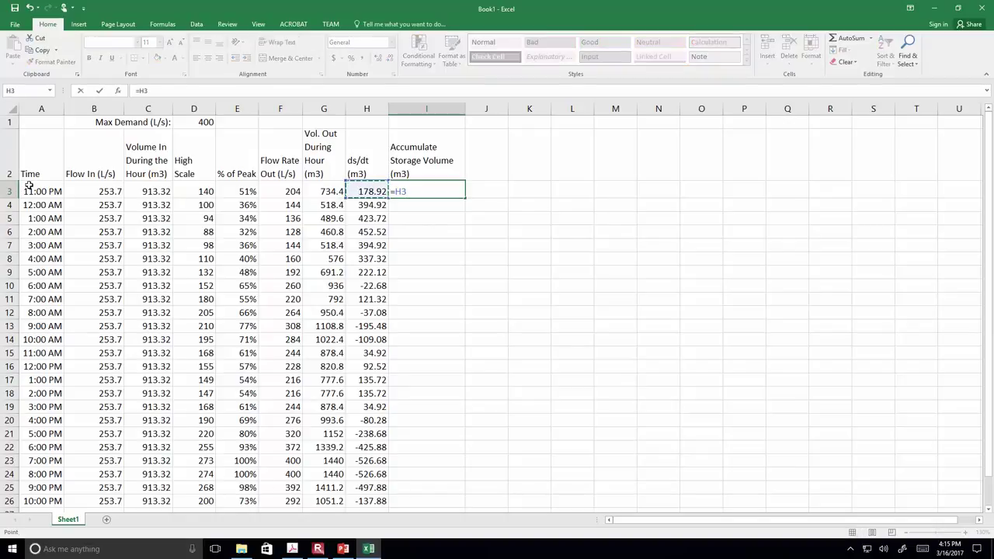
key("Return")
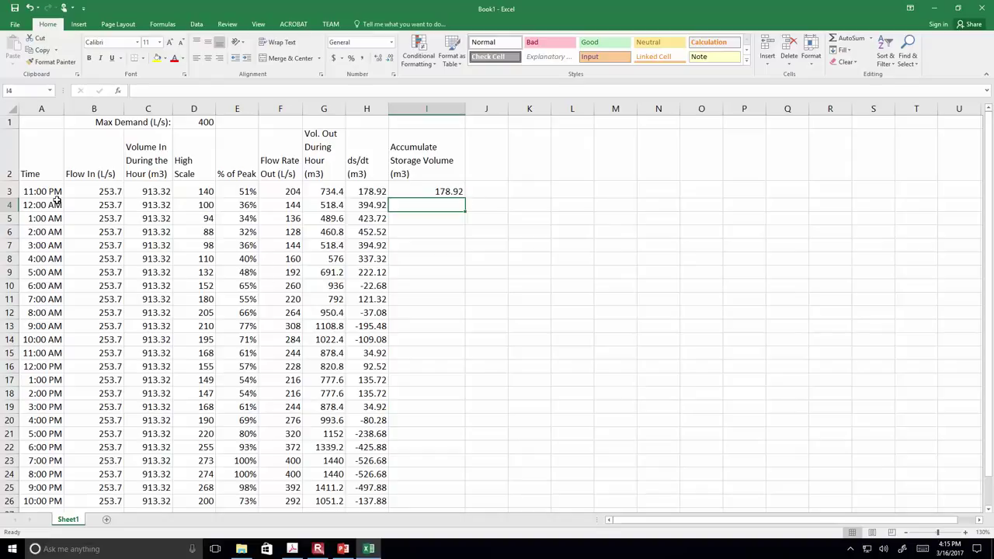
- Enter the formula =I3+H4 in cell I4 to add the hour's storage change to the previous accumulated volume
type("=")
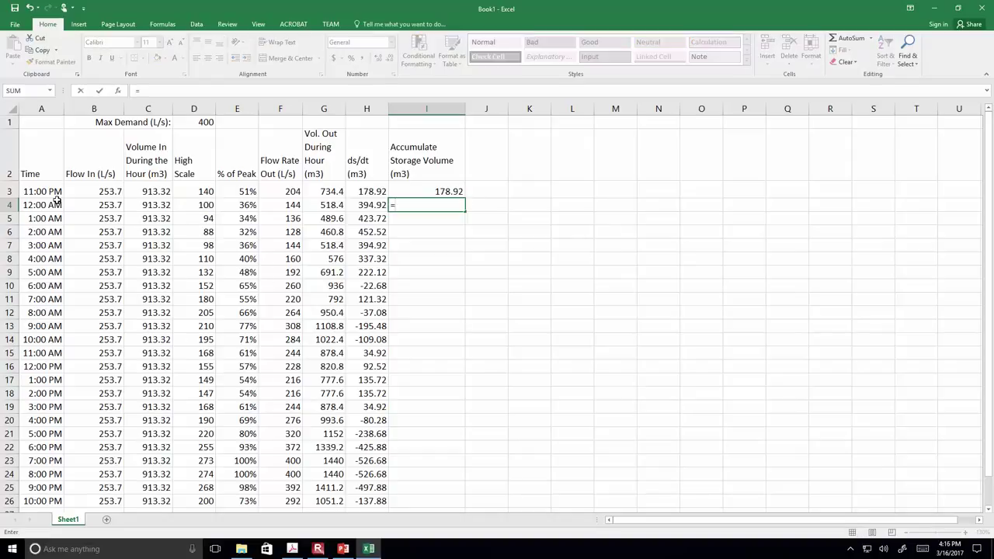
left_click(432, 190)
type("+")
left_click(368, 206)
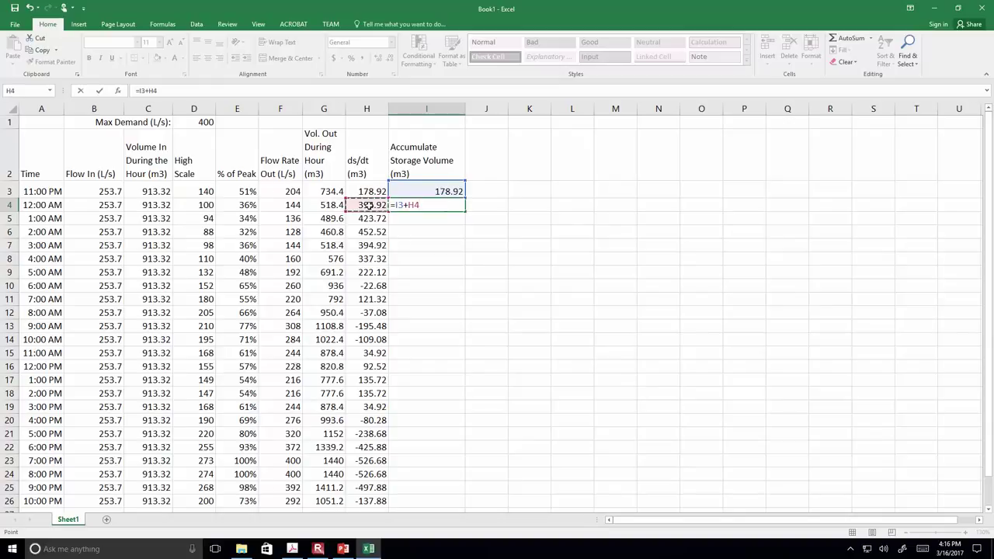
key("Return")
- Format cells I3 and I4 to show one decimal place and centre their contents horizontally
left_click(410, 205)
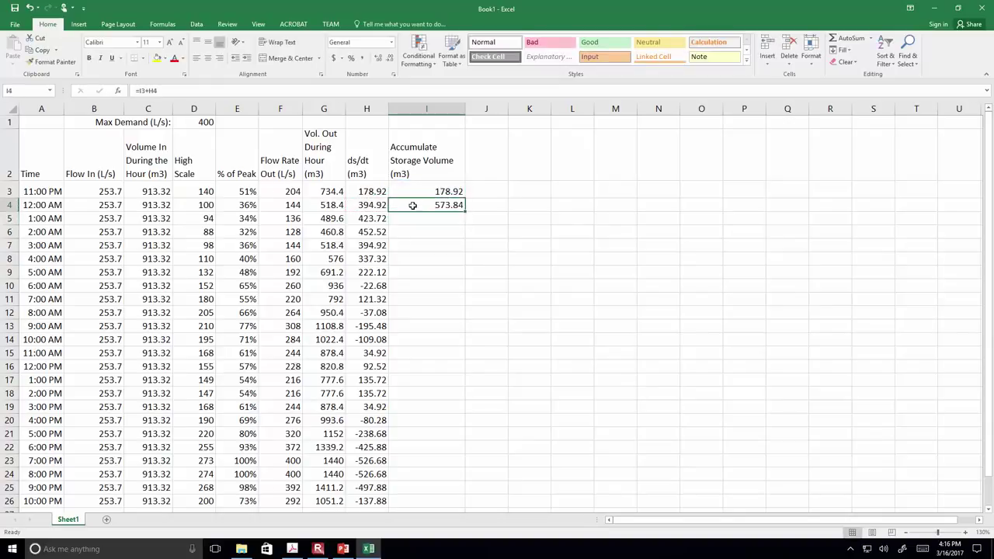
left_click(436, 191)
left_click_drag(436, 191, 435, 205)
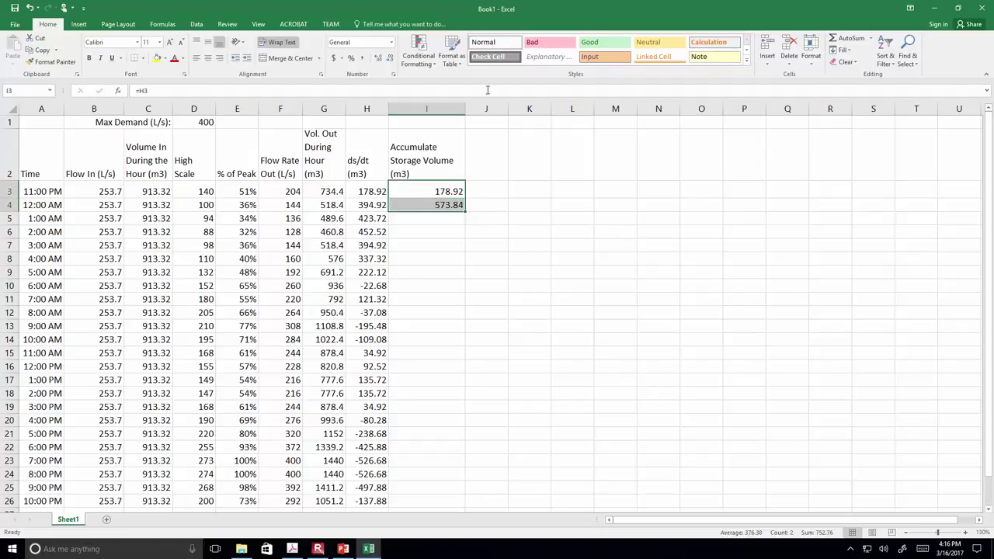
left_click(390, 62)
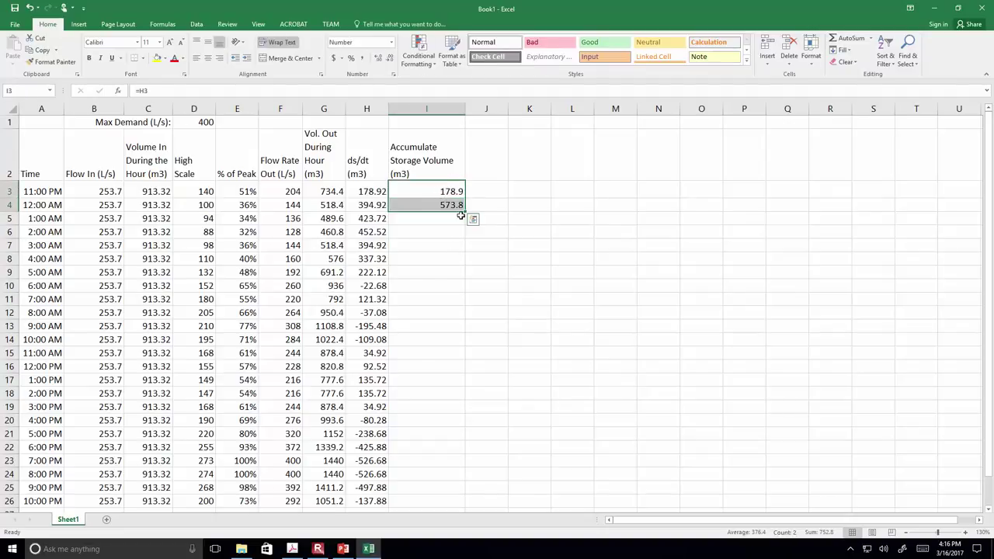
left_click(207, 59)
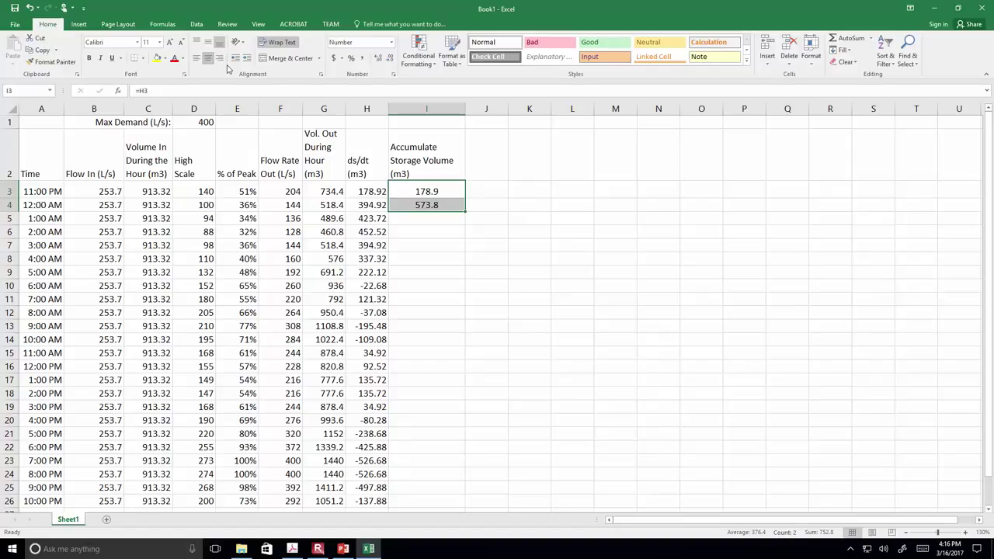
- Inspect the cell references used by the accumulated storage formula in I4, leaving the formula as it is
left_click(413, 231)
key("Up")
key("Up")
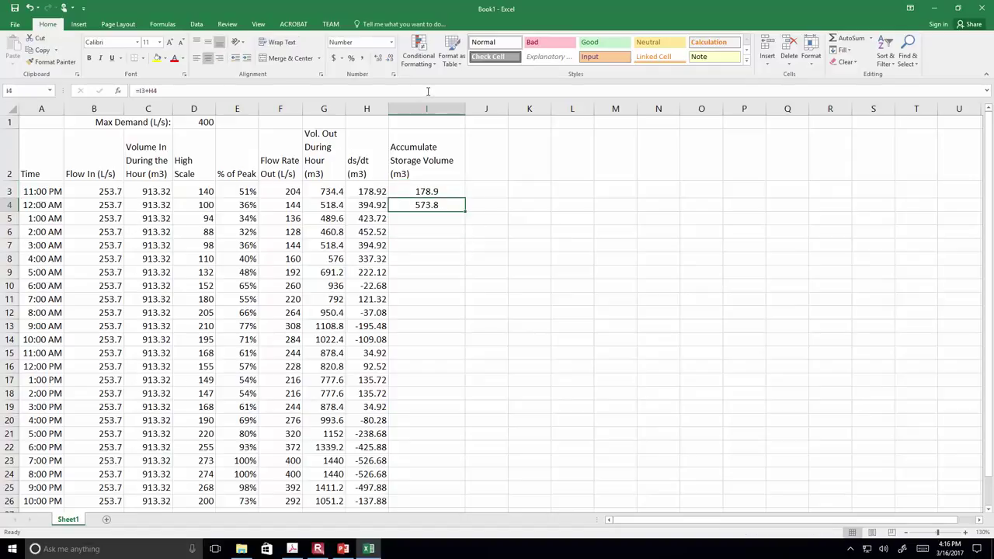
key("F2")
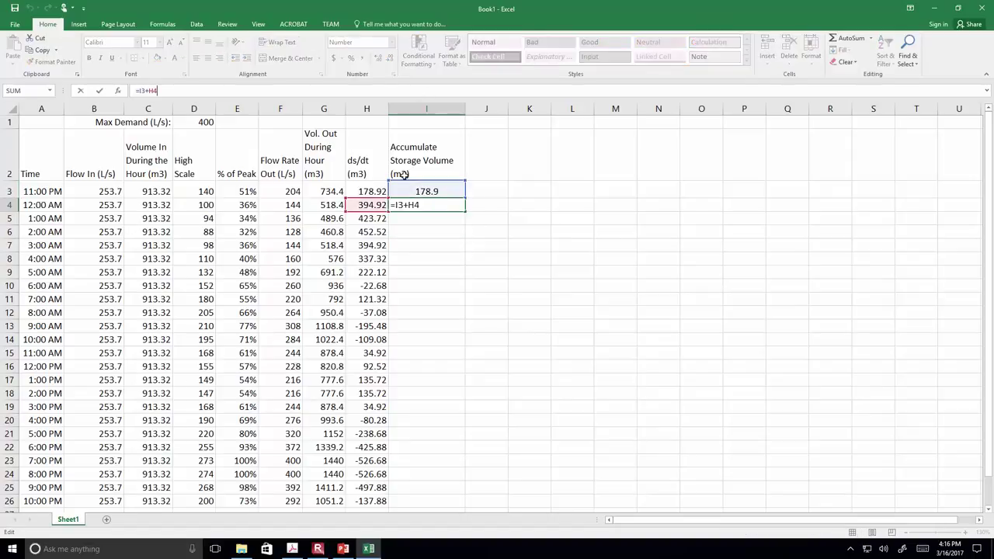
left_click(477, 243)
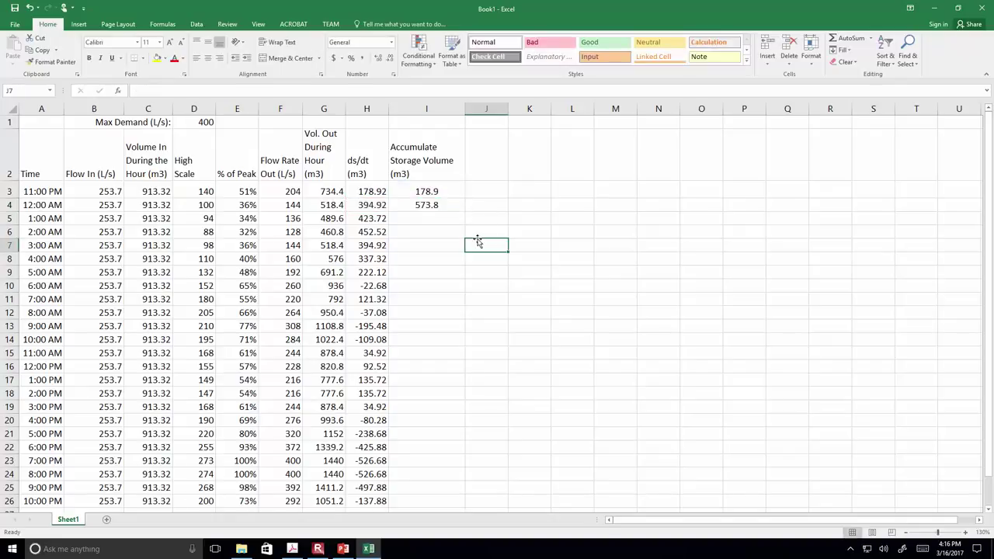
- Fill the accumulated storage formula from I4 down through the 10:00 PM row in I26
scroll(468, 247, "down", 1)
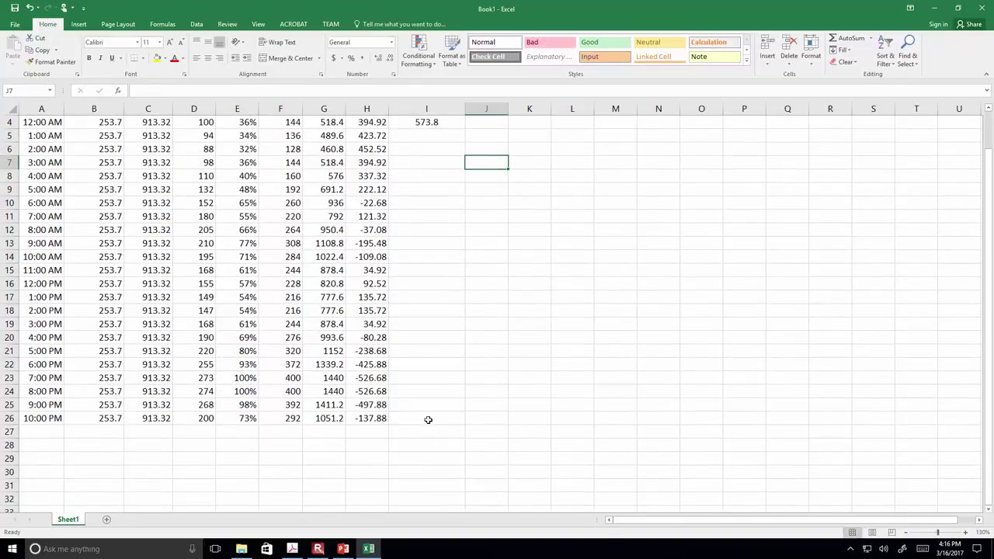
left_click(427, 419)
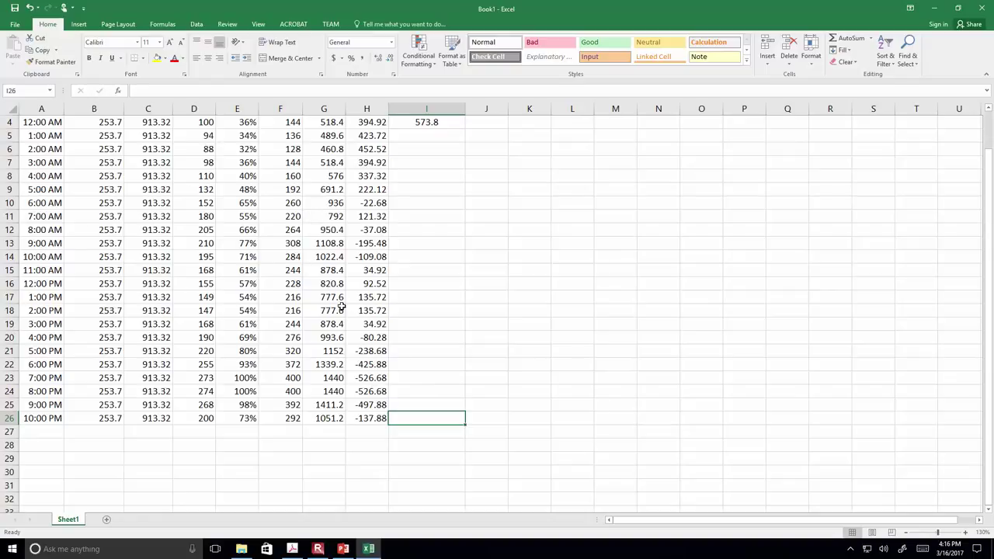
scroll(350, 303, "up", 1)
scroll(350, 303, "up", 1)
left_click(433, 204)
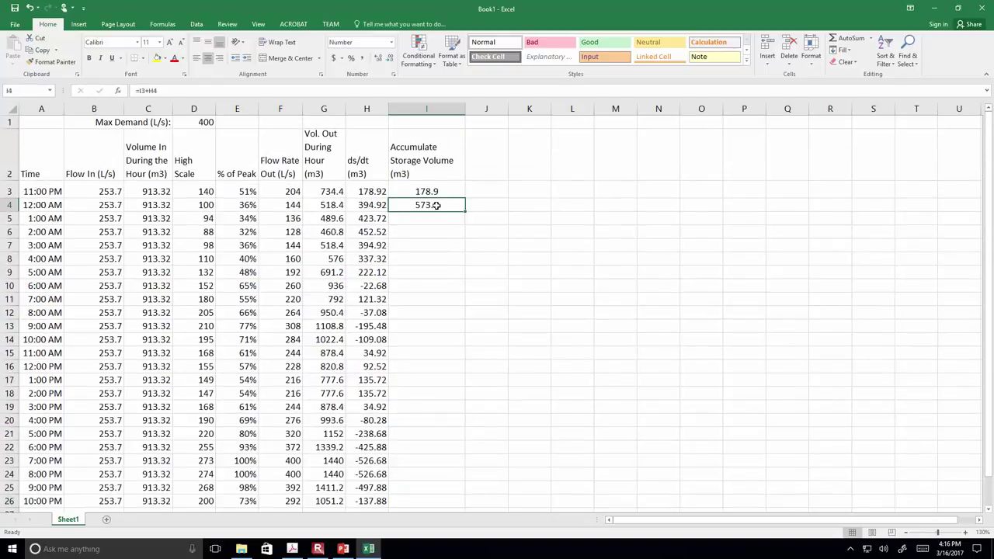
left_click_drag(465, 210, 444, 437)
left_click(573, 408)
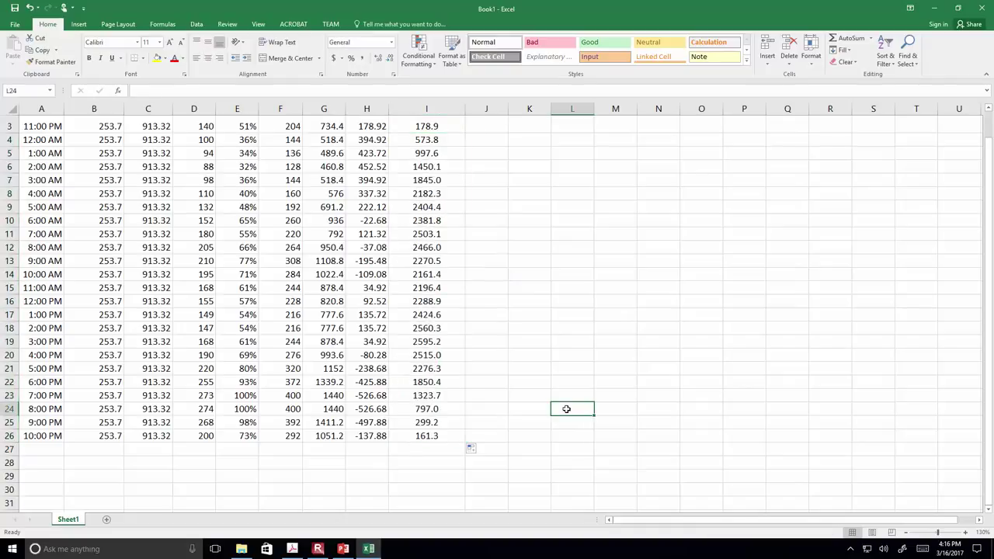
- Examine the hourly % of Peak values, switch to PowerPoint to consult the Peak Flow vs. Average Flow slide, and return to the Excel worksheet
scroll(572, 408, "up", 1)
scroll(470, 375, "down", 1)
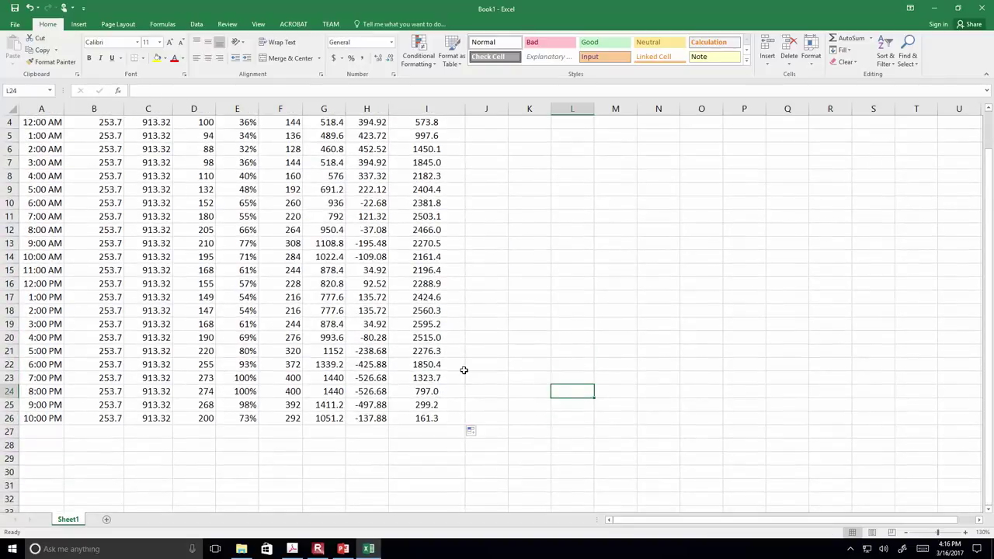
scroll(454, 357, "up", 1)
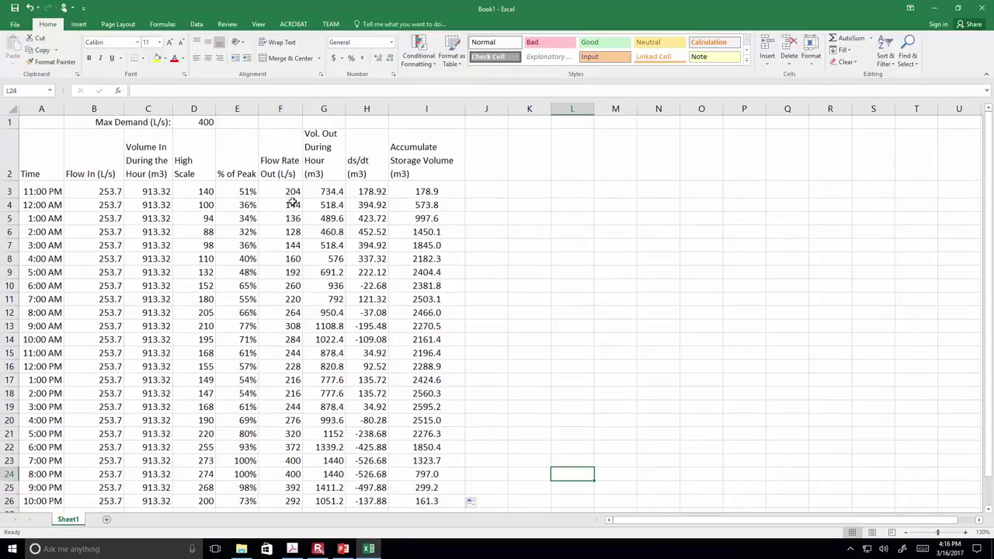
left_click(252, 219)
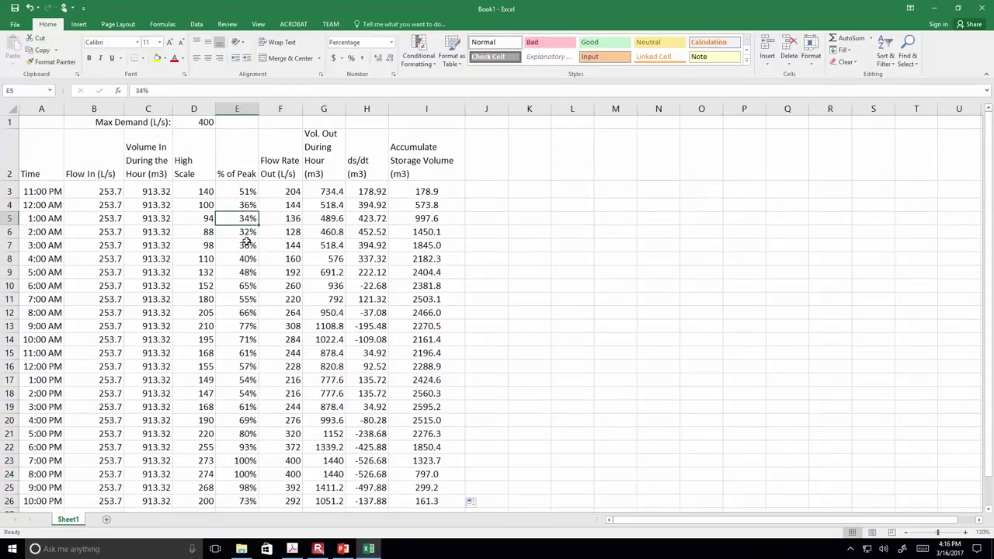
left_click(250, 258)
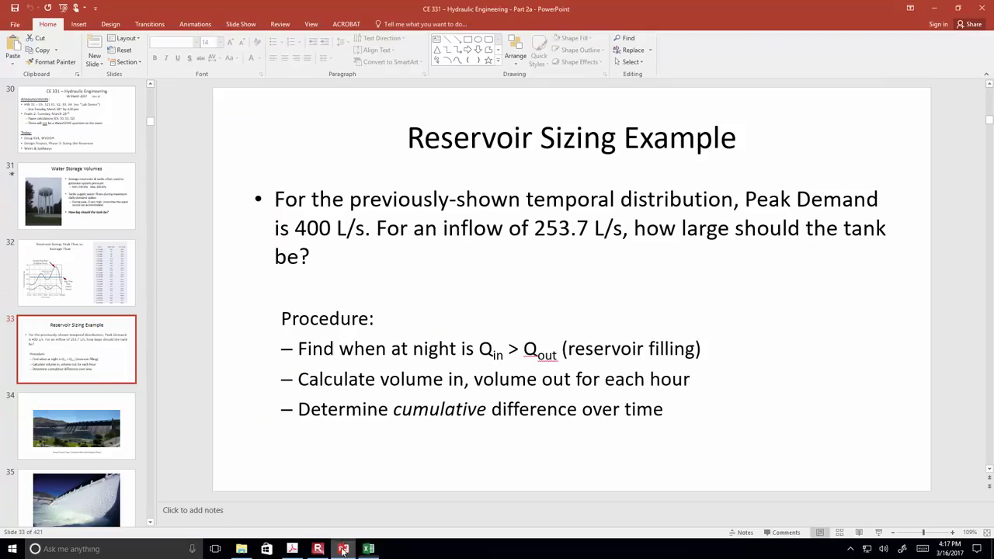
left_click(342, 549)
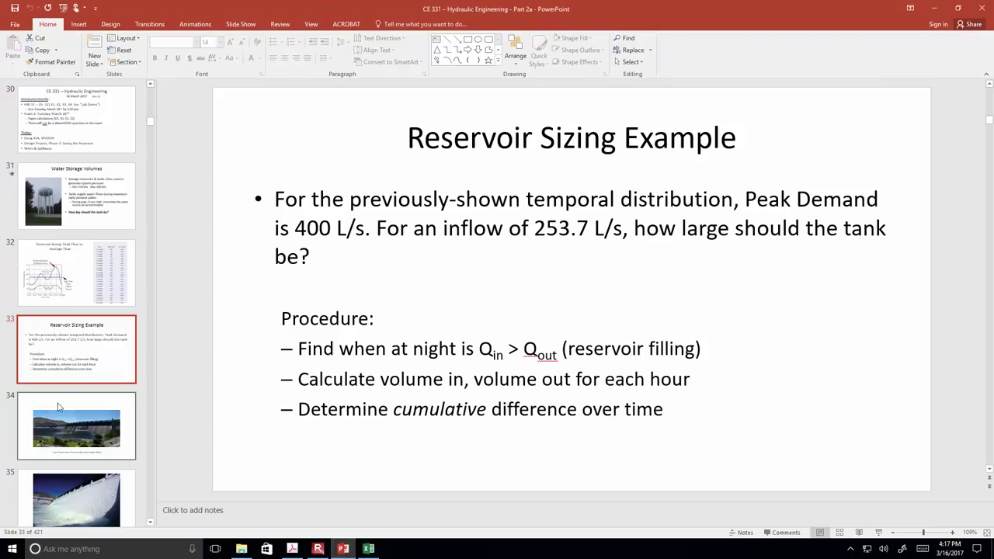
left_click(79, 294)
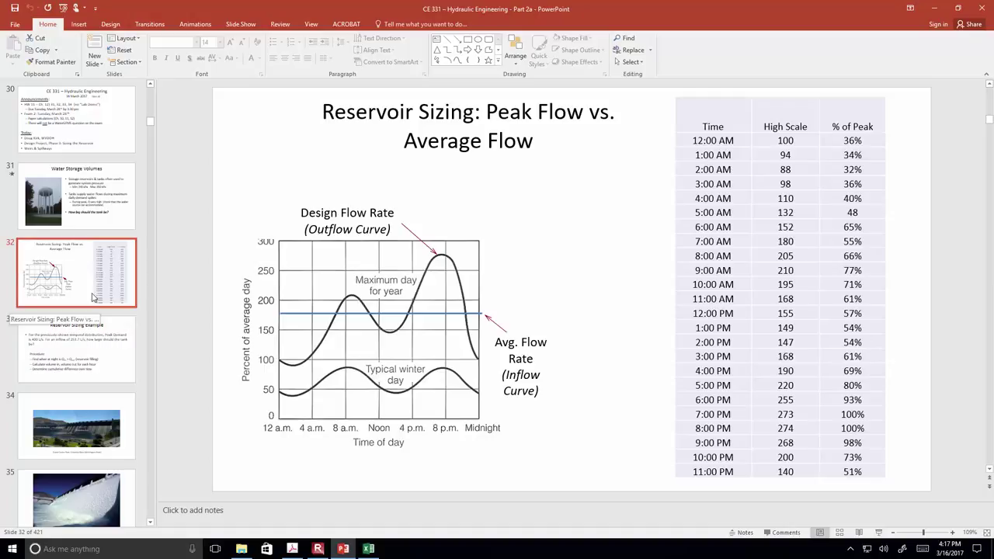
left_click(368, 549)
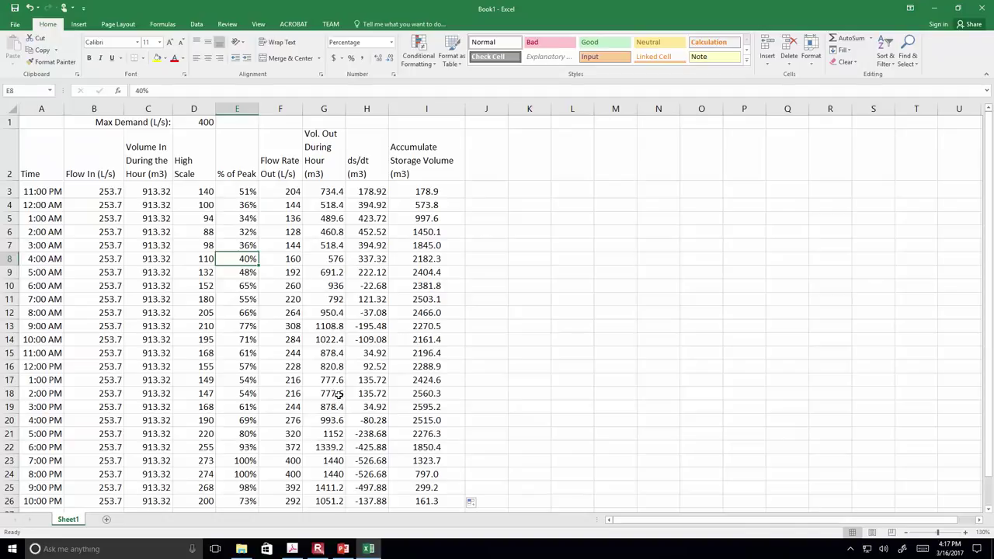
- Look through the accumulated storage volumes in column I to locate the largest one
left_click(429, 204)
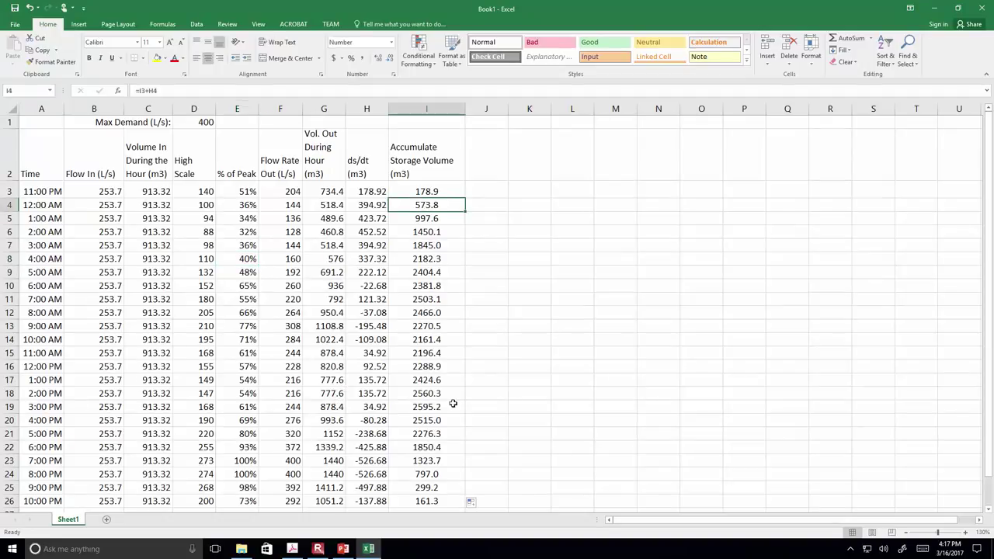
scroll(455, 399, "down", 1)
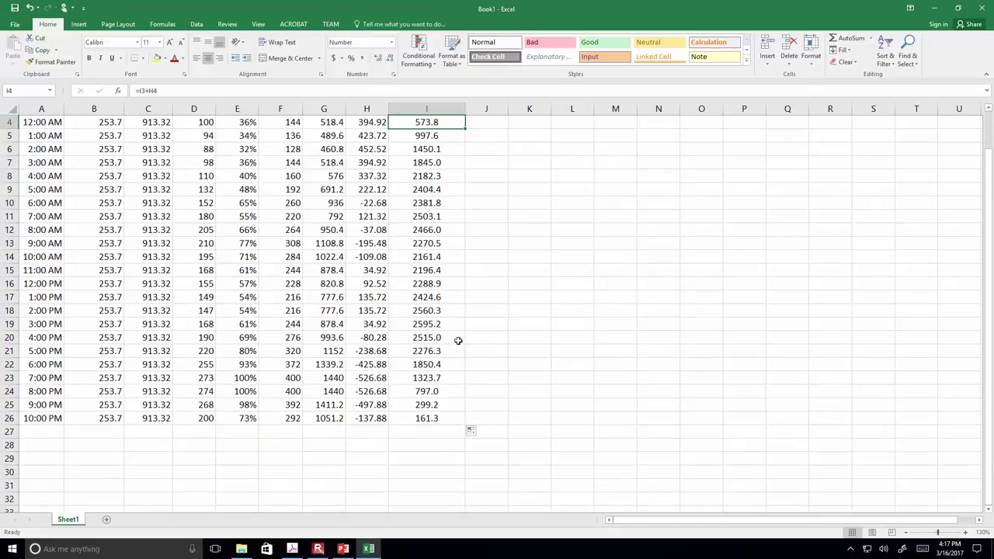
left_click(442, 327)
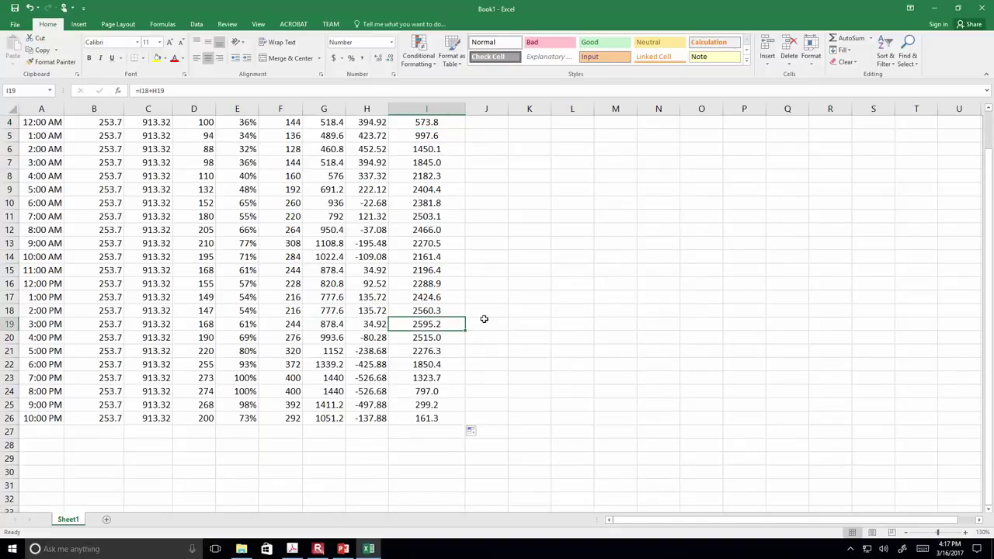
left_click(441, 300)
scroll(441, 300, "up", 1)
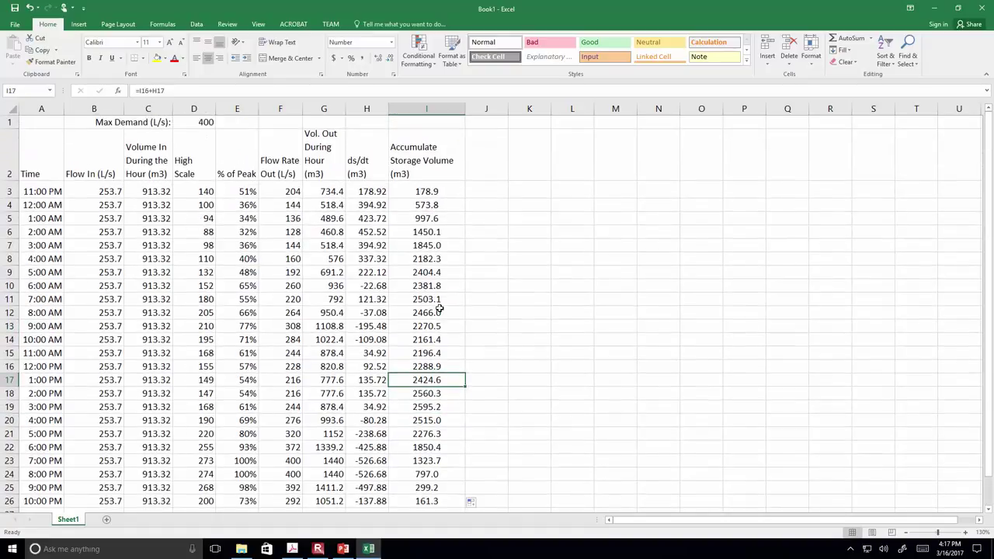
- Enter the formula =MAX(I3:I26) in cell I1 to find the largest accumulated storage volume
left_click(444, 121)
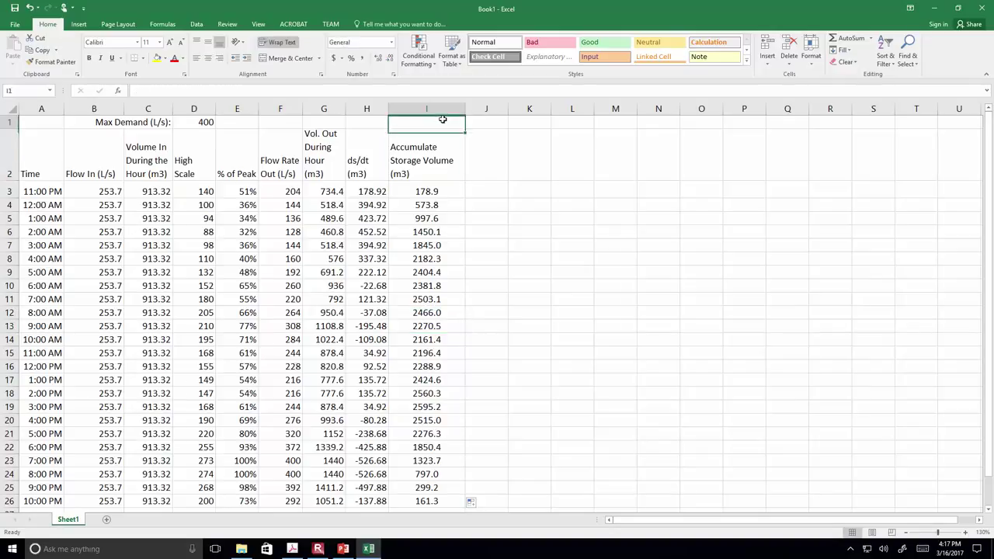
type("=max")
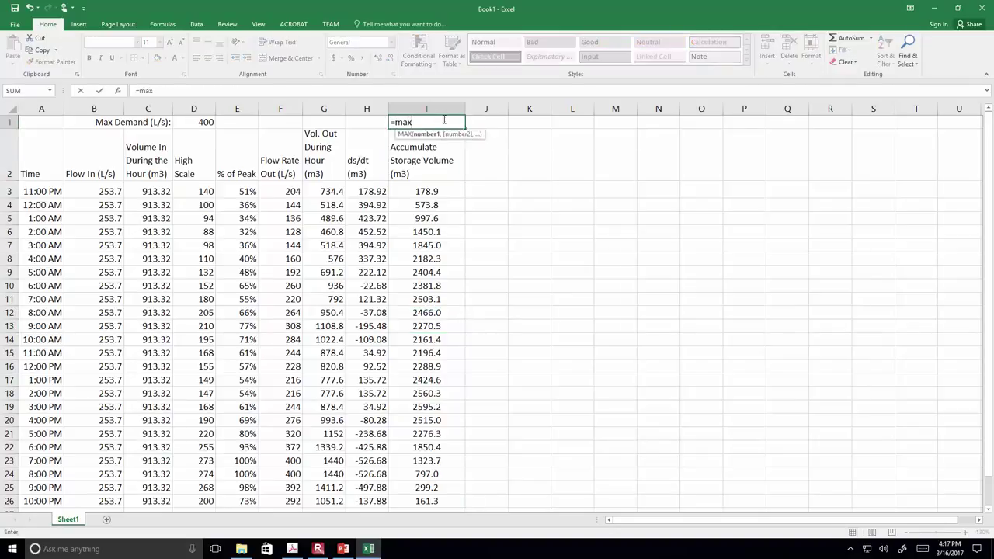
type("(")
key("Down")
key("Down")
key("shift+Down")
key("shift+Down")
key("shift+Down")
key("shift+Down")
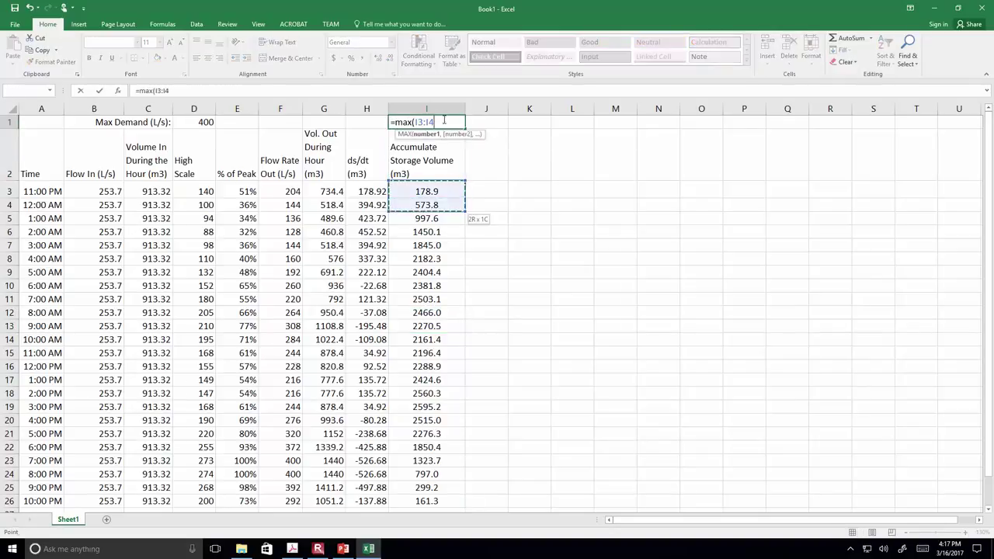
key("ctrl+shift+Down")
key("Return")
- Make the maximum storage value in I1 bold and centre it horizontally
left_click(441, 119)
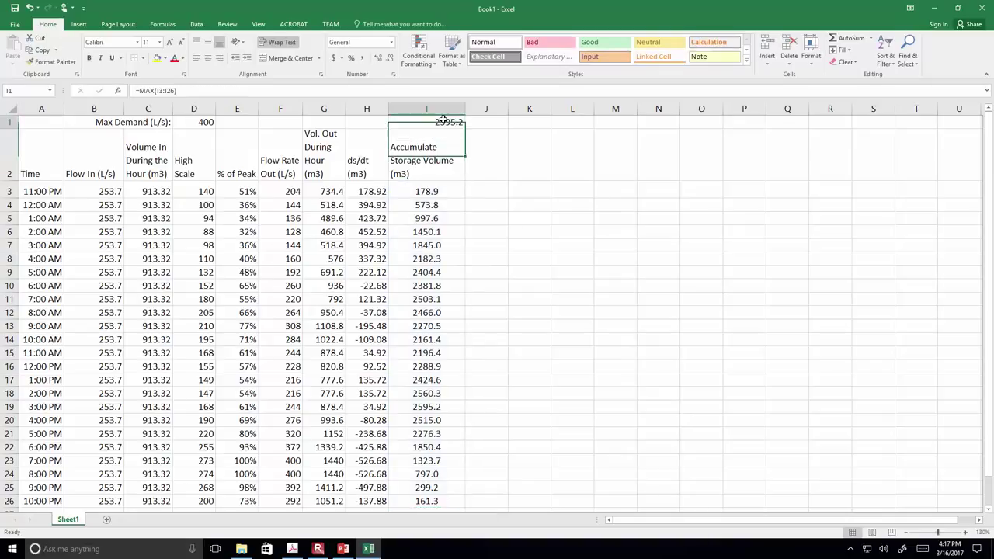
left_click(89, 58)
left_click(208, 59)
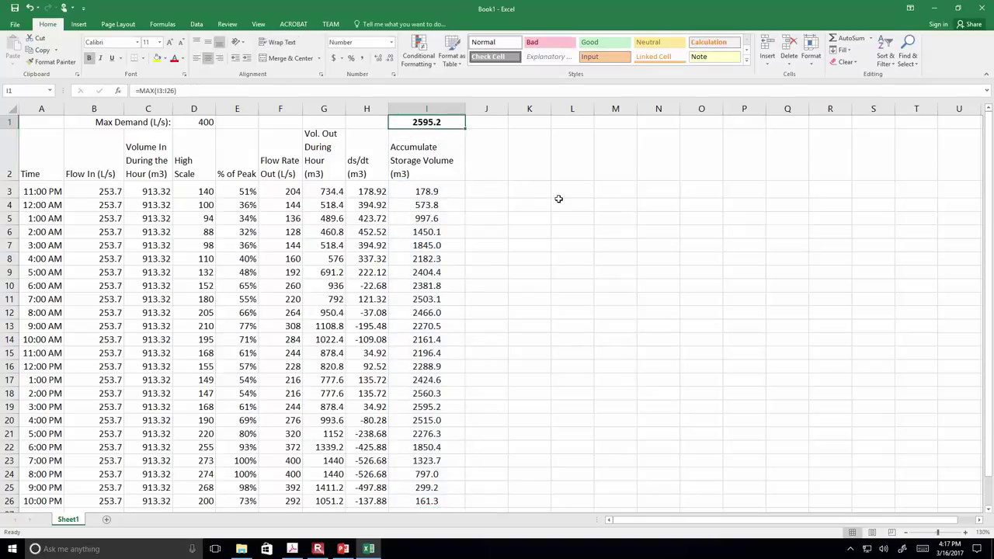
left_click(560, 200)
- Enter the label "<- Required storage volume" in cell J1 beside the maximum value
left_click(425, 122)
left_click(480, 124)
type("<")
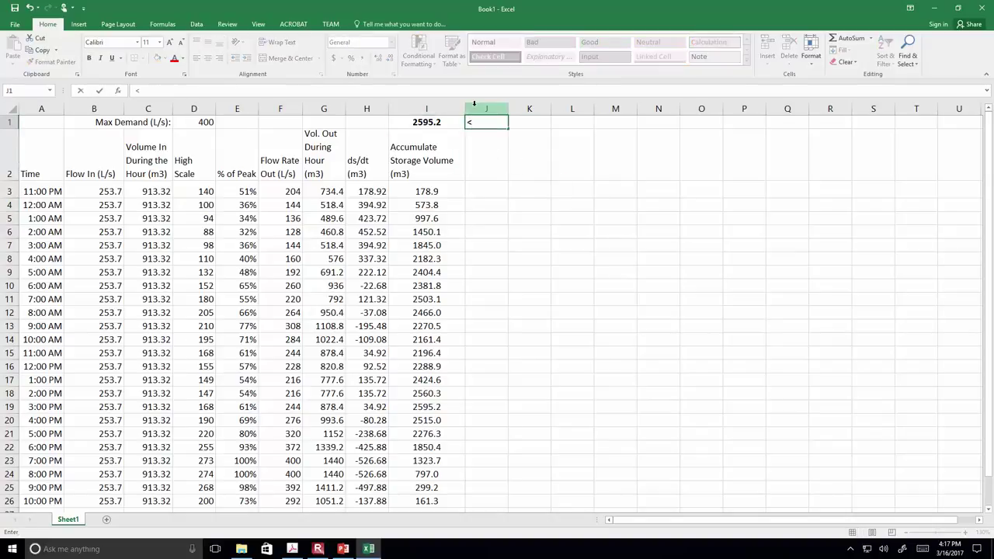
type("- Required storage volume")
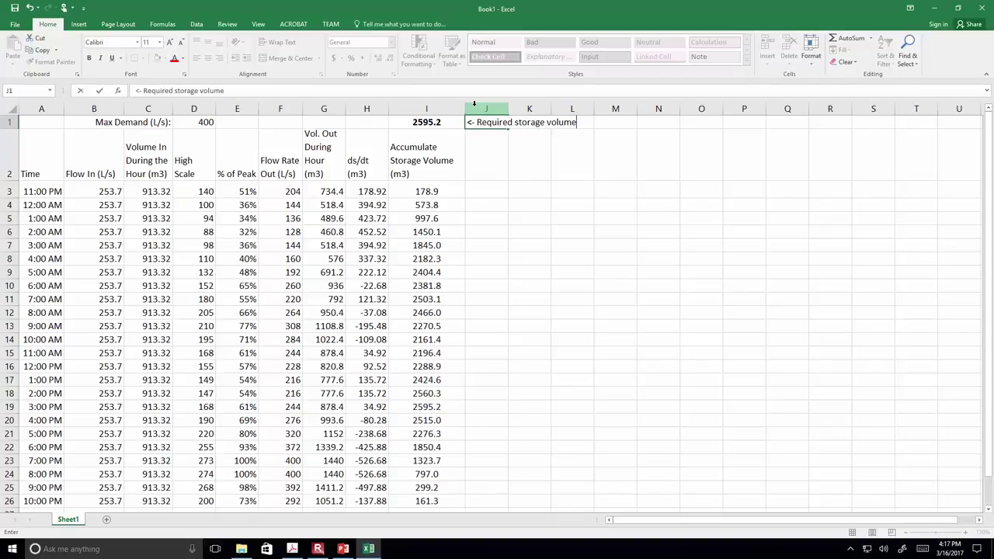
key("Return")
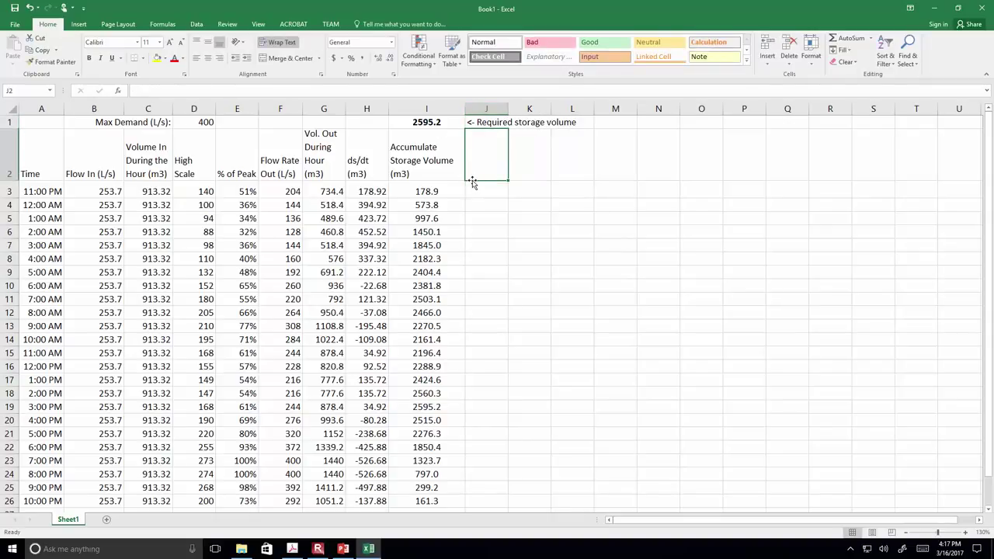
- Review the finished table from the inflow, hourly volume and demand scale columns to the accumulated storage at 10:00 PM in I26
scroll(471, 183, "down", 2)
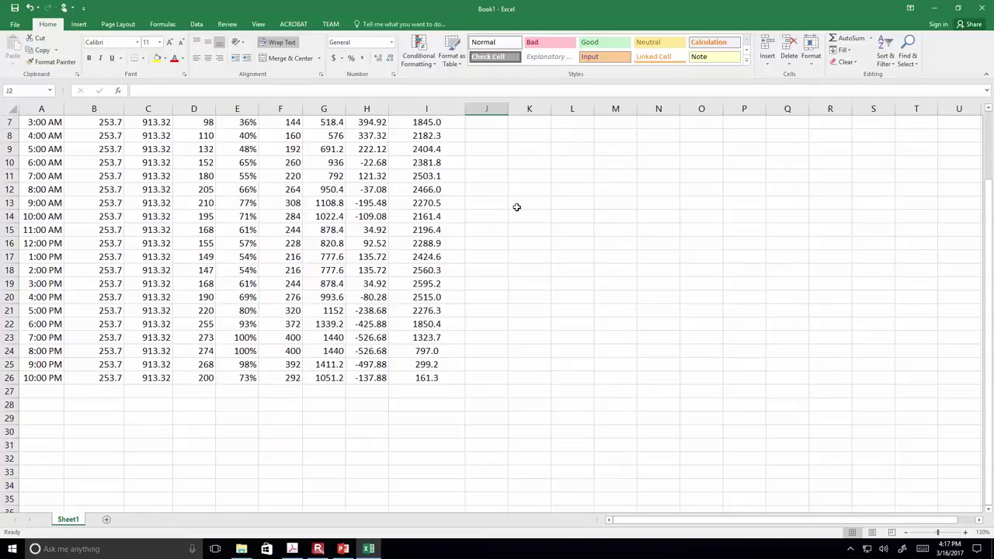
scroll(581, 267, "up", 2)
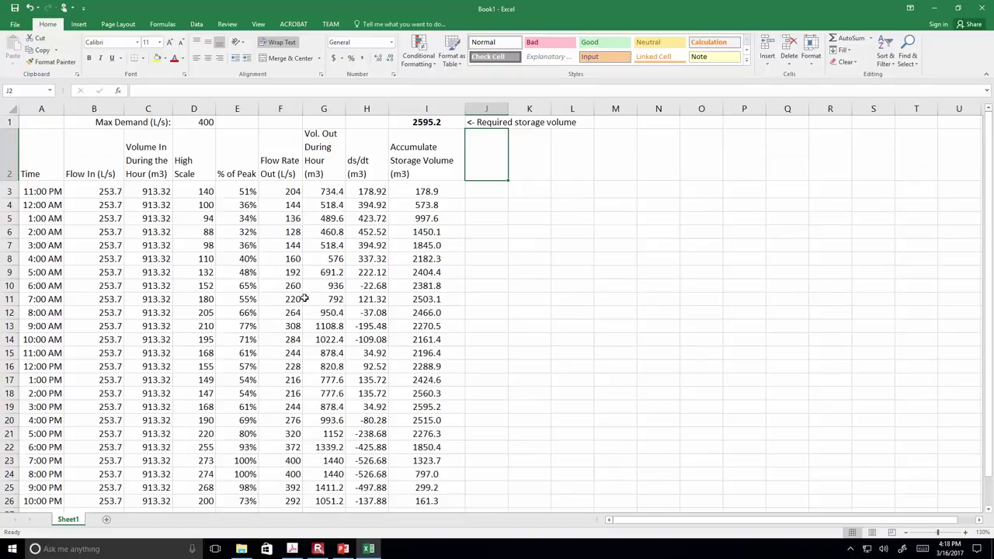
left_click(105, 220)
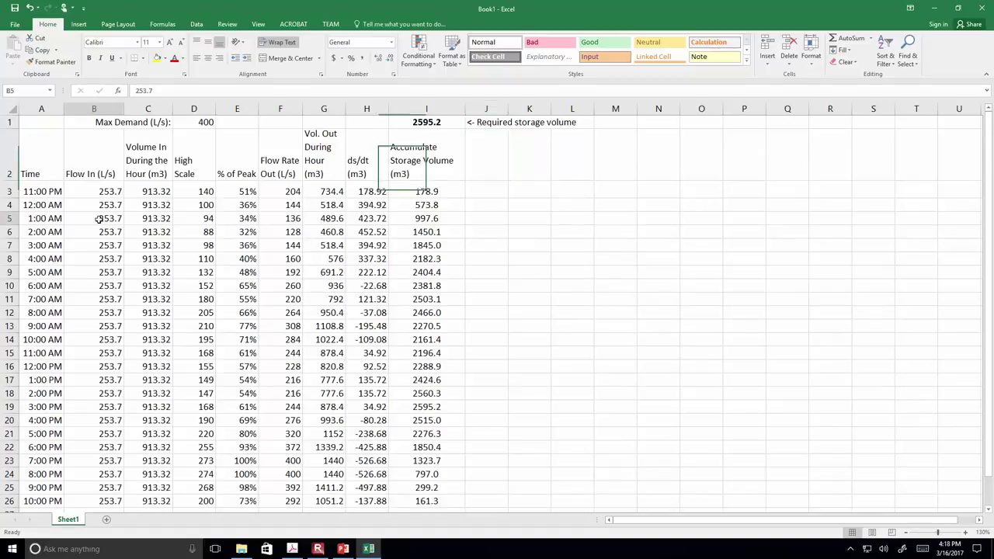
left_click(146, 206)
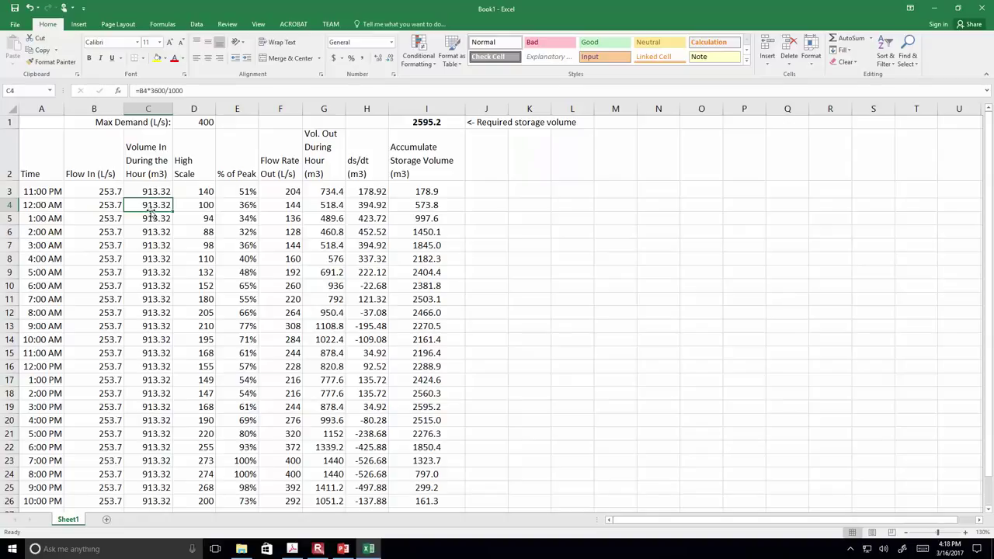
left_click(186, 215)
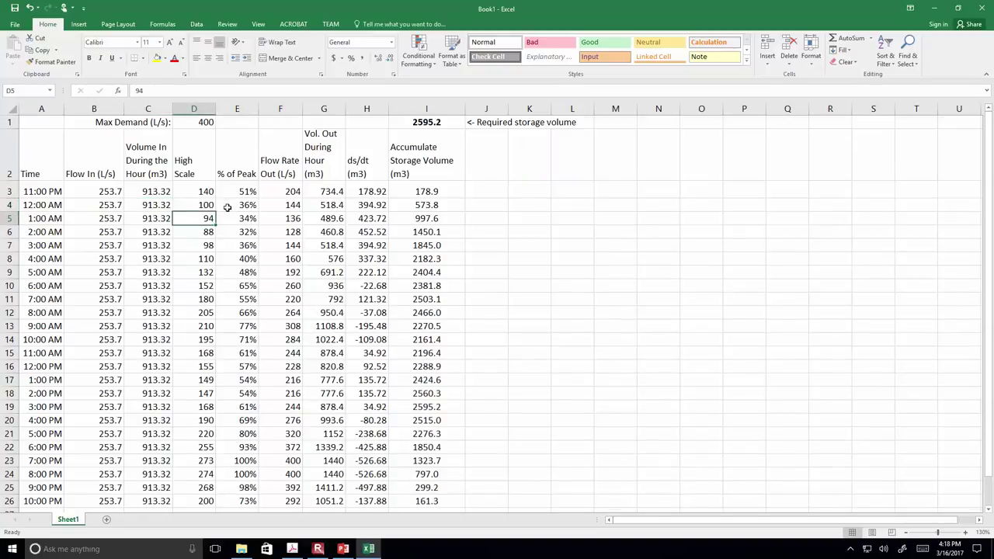
scroll(227, 207, "down", 1)
scroll(227, 207, "up", 1)
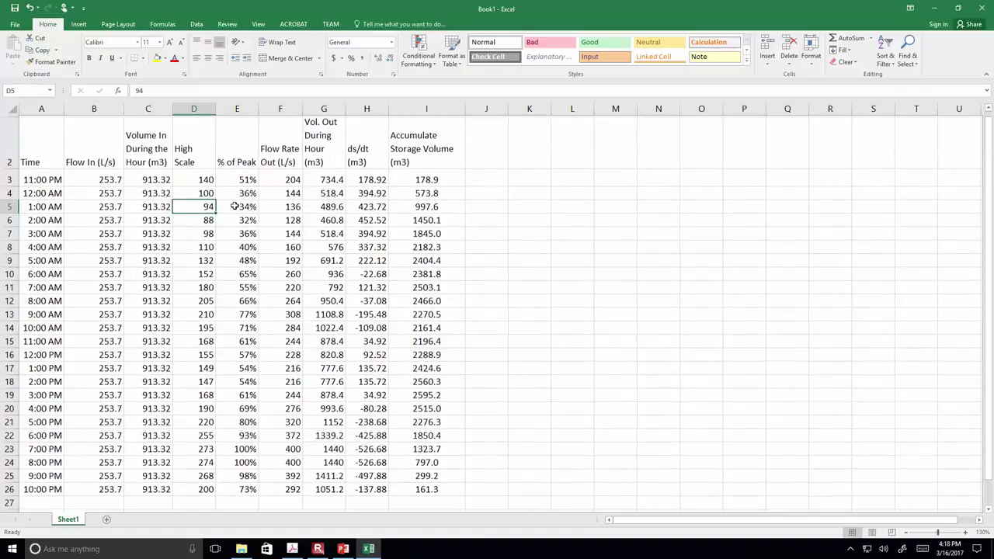
scroll(234, 205, "down", 1)
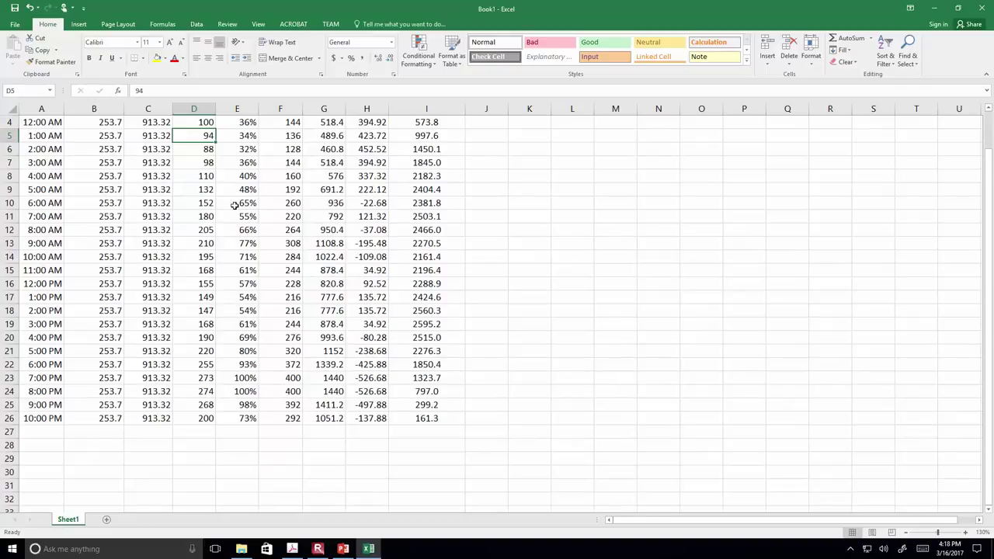
scroll(234, 205, "up", 1)
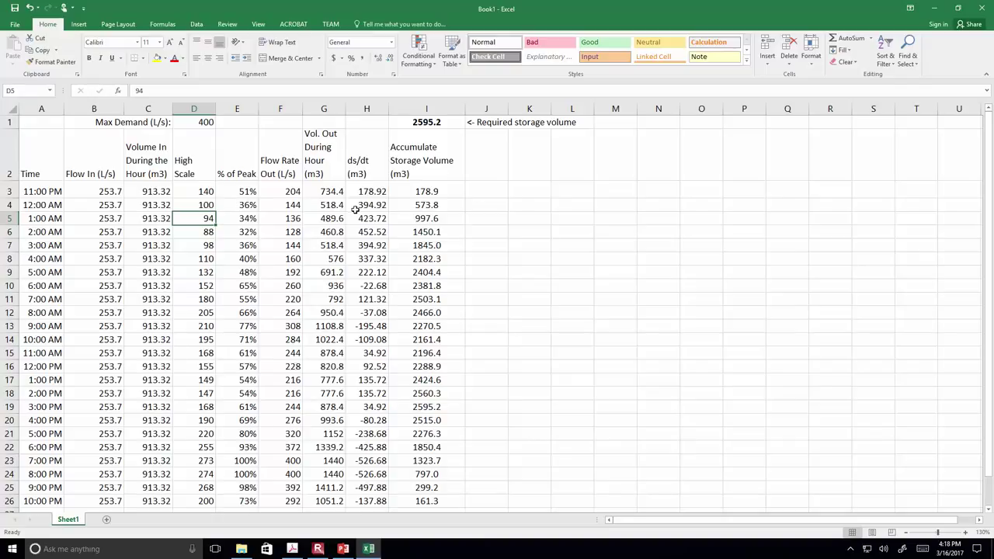
scroll(355, 209, "down", 1)
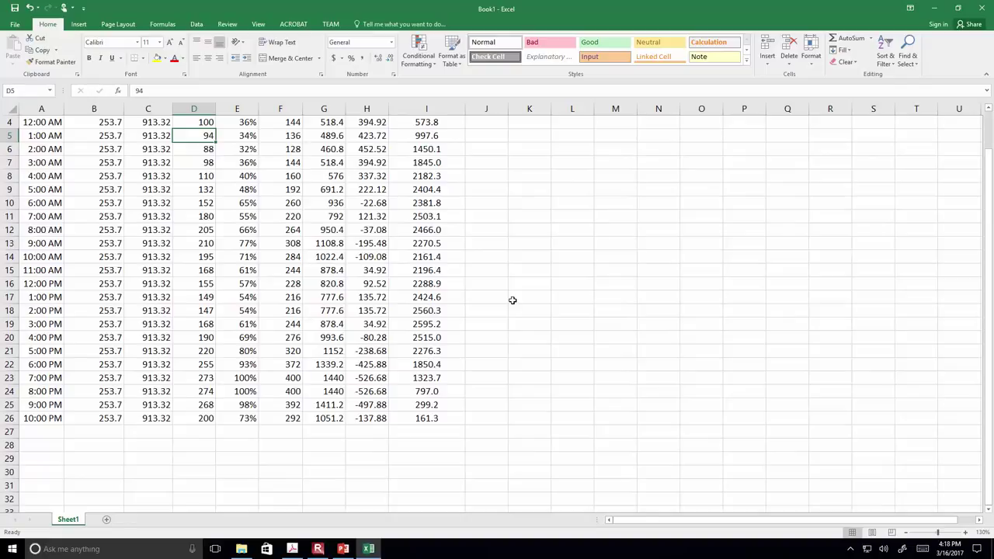
scroll(512, 299, "up", 1)
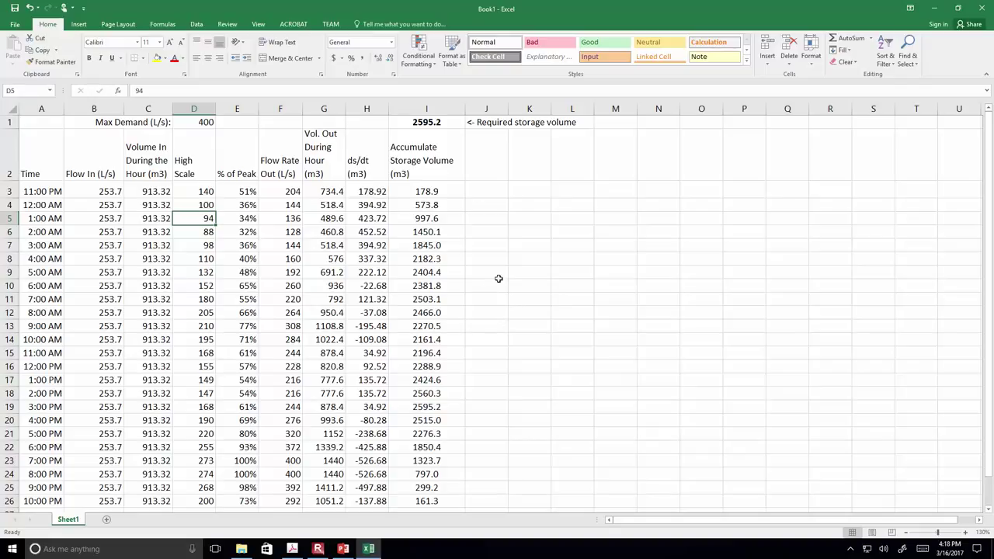
scroll(498, 278, "down", 1)
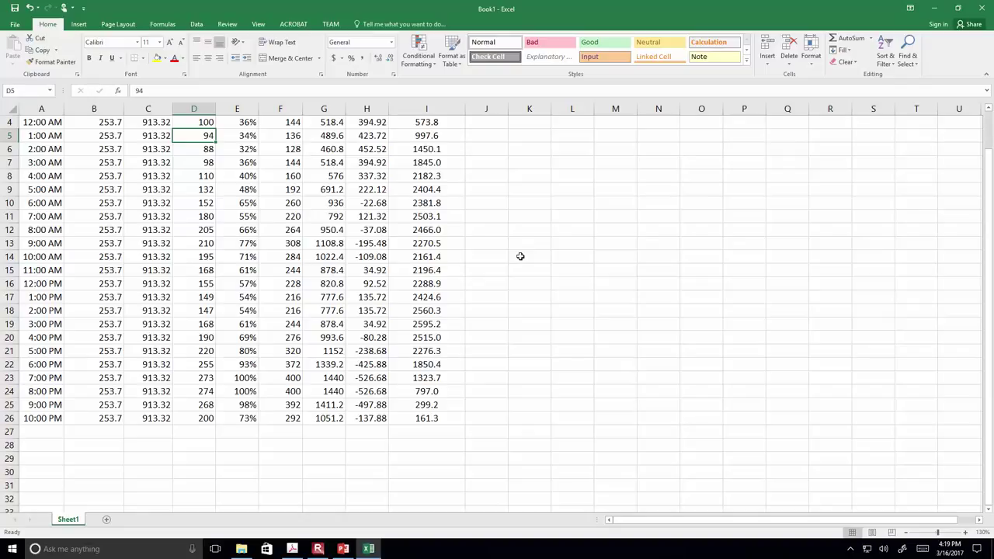
left_click(425, 417)
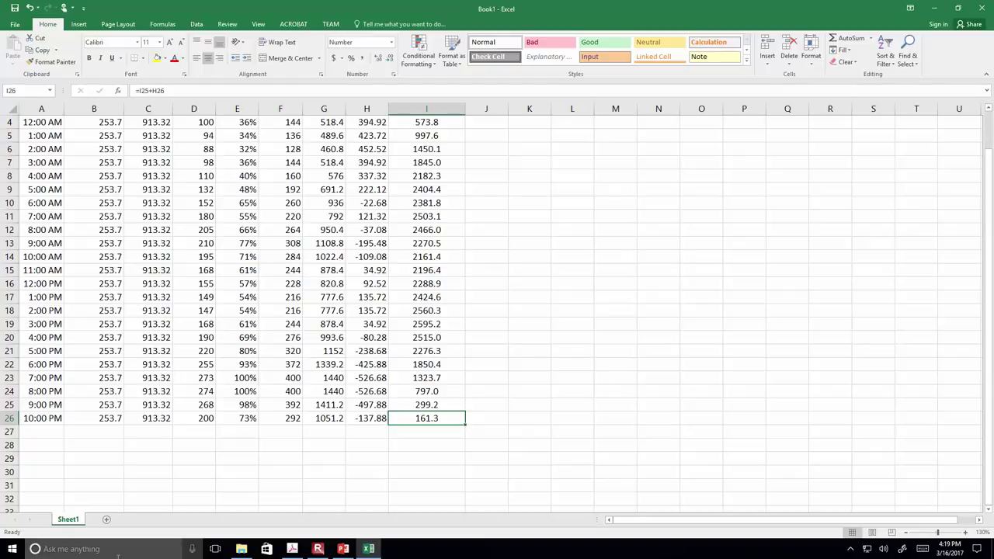
- Open the Reservoir Sizing and Finance Example workbook, check the 10:00 PM accumulated storage formula in I29, and enable editing
left_click(241, 549)
double_click(169, 86)
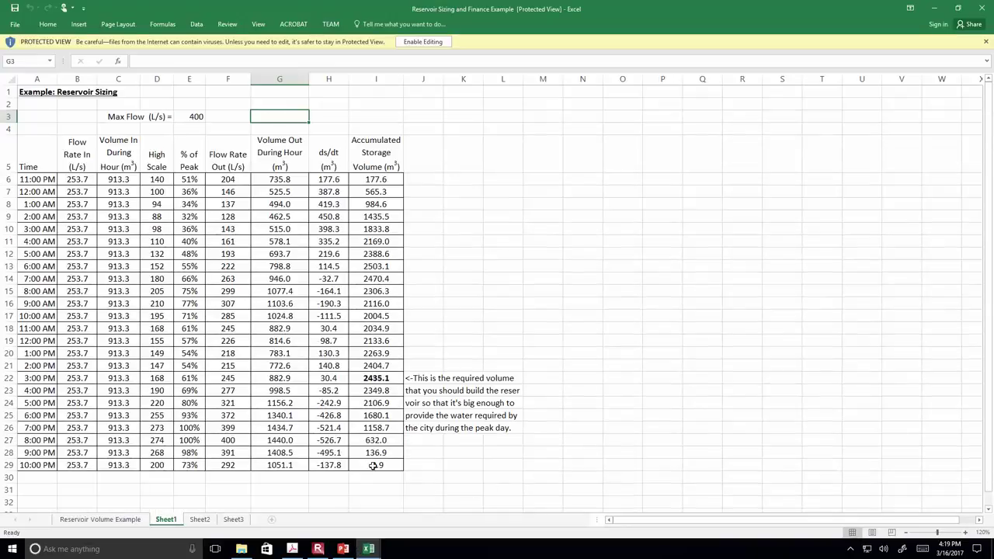
left_click(374, 465)
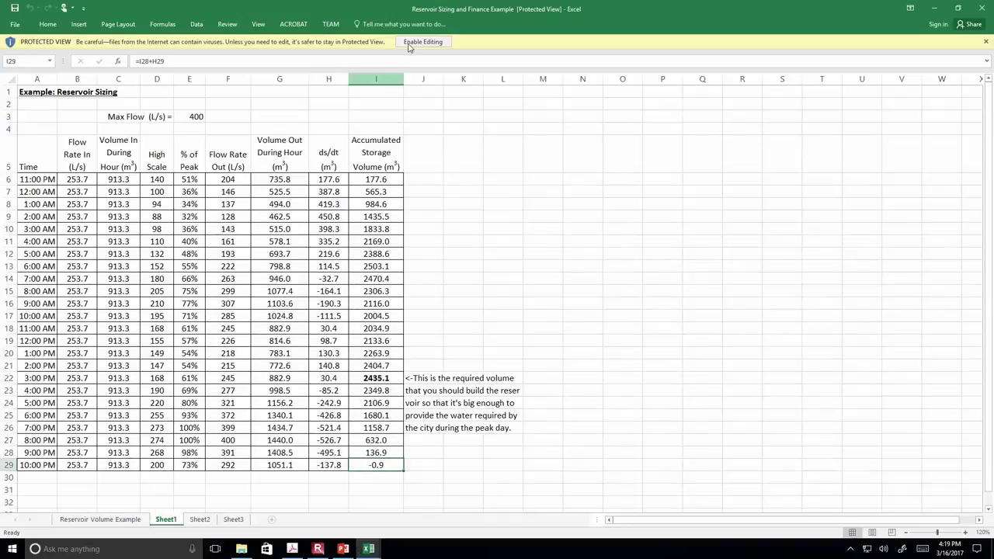
left_click(422, 42)
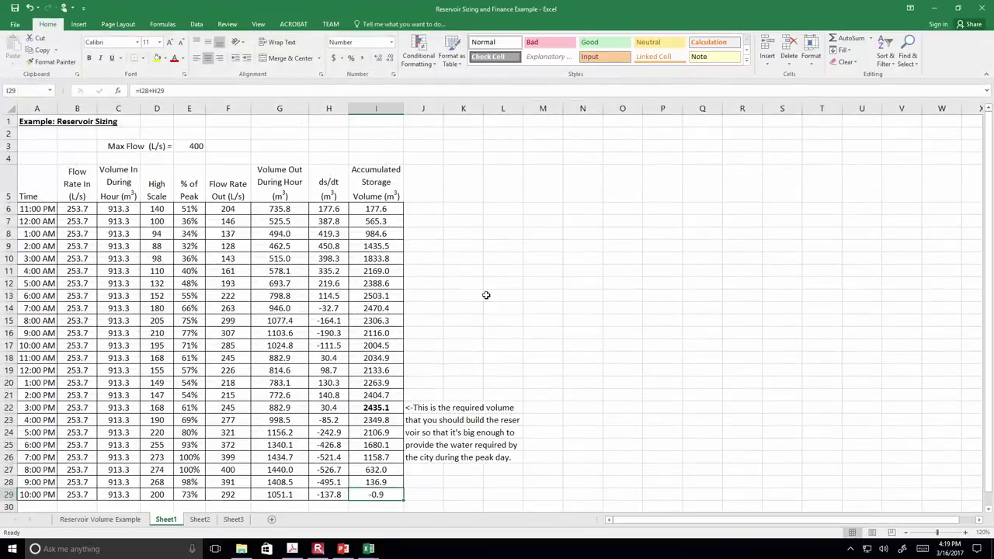
- Examine how the maximum flow in E3 relates to the inflow rates, the % of Peak values and the Flow Rate Out formulas
scroll(486, 295, "down", 1)
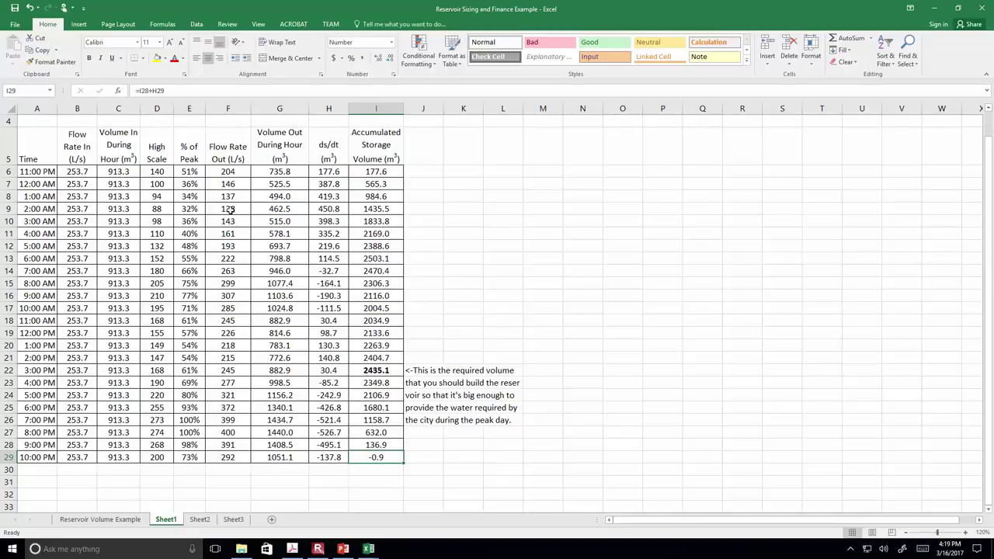
scroll(226, 222, "up", 1)
left_click(192, 145)
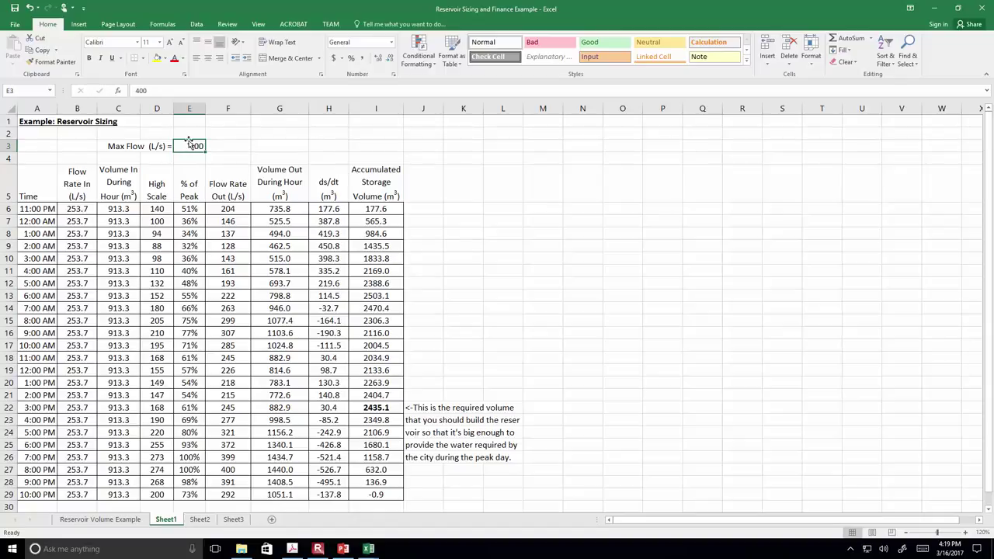
left_click(77, 208)
left_click(190, 146)
left_click(75, 217)
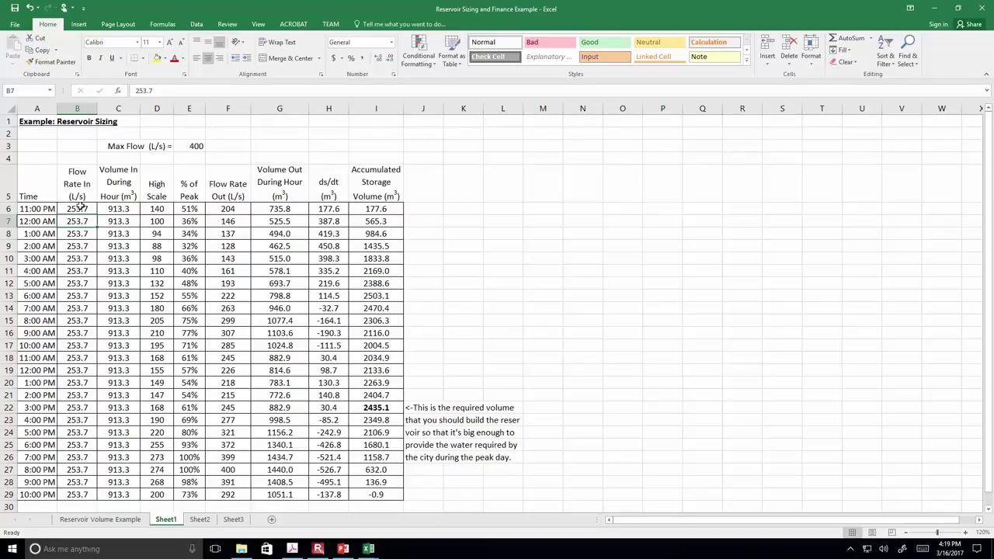
left_click(194, 146)
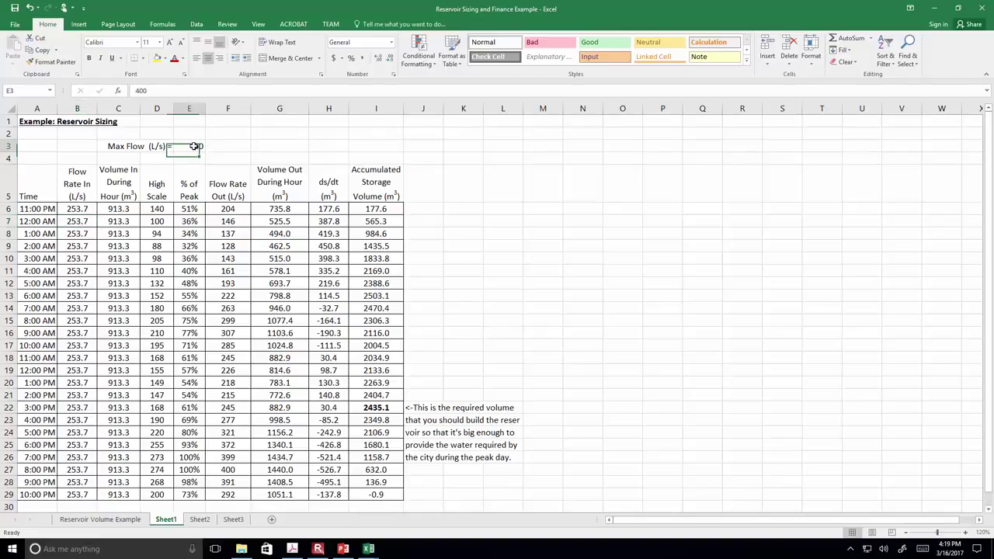
left_click_drag(181, 210, 183, 345)
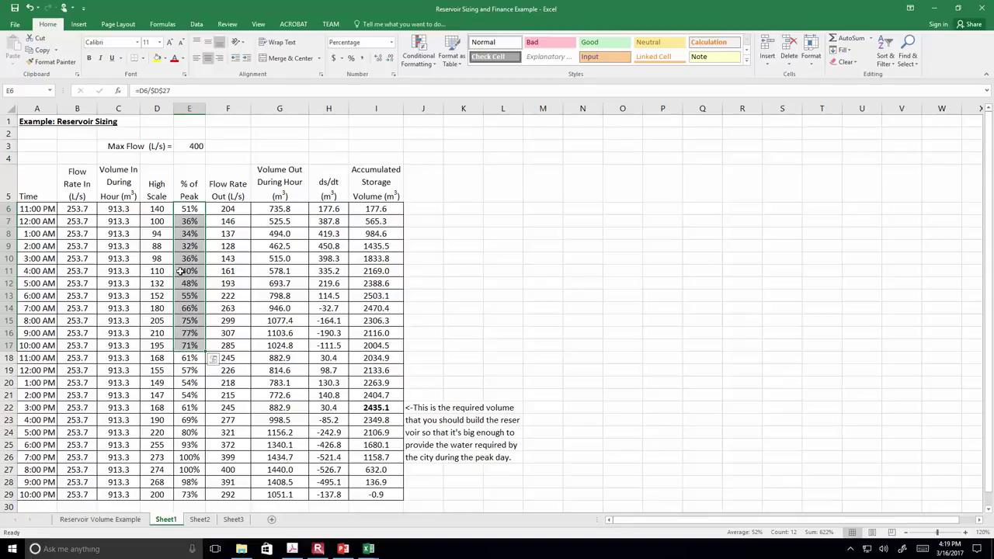
left_click(228, 209)
left_click(228, 246)
left_click(226, 283)
left_click(225, 308)
left_click(224, 320)
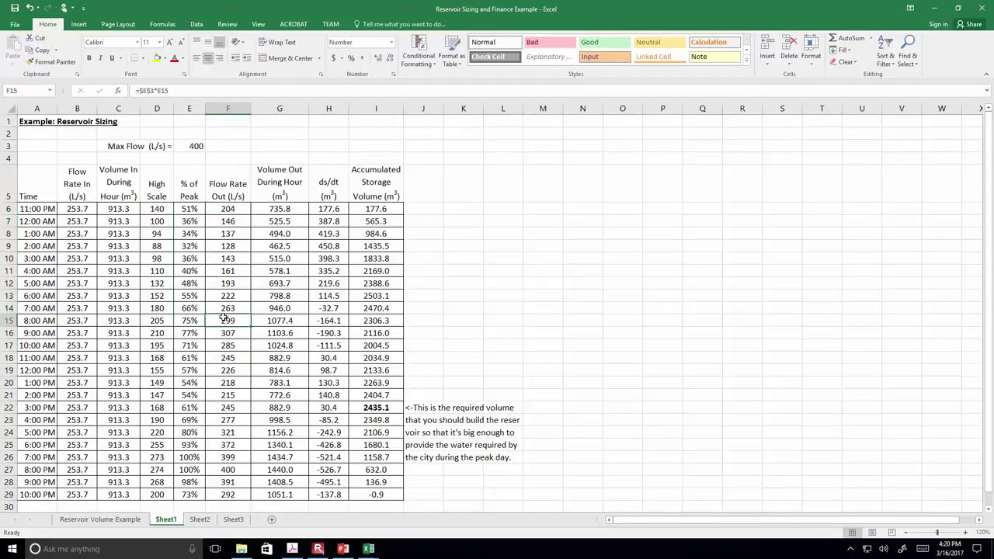
- Enter the formula =AVERAGE(F6:F29) in cell F31 to average the hourly Flow Rate Out values
scroll(218, 319, "down", 1)
left_click(229, 482)
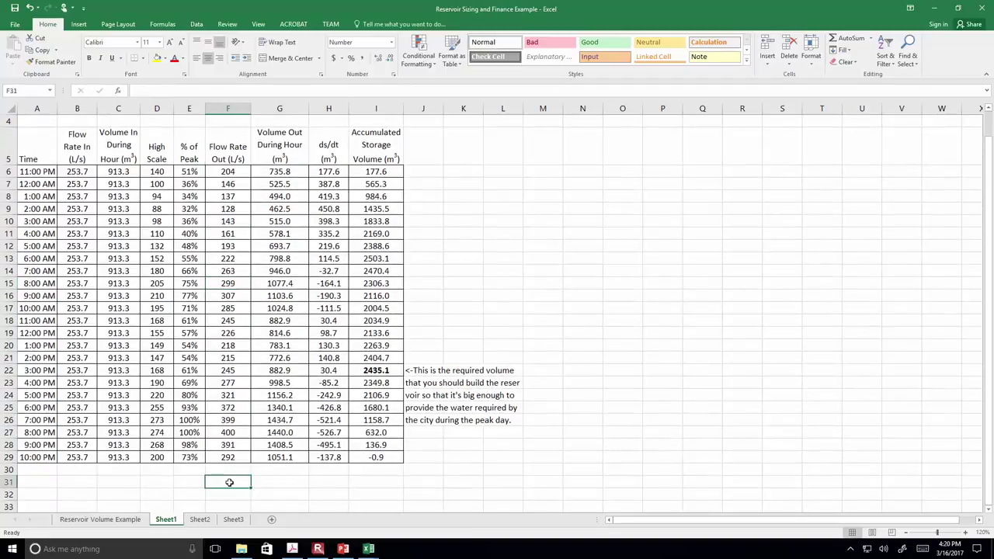
type("=average(")
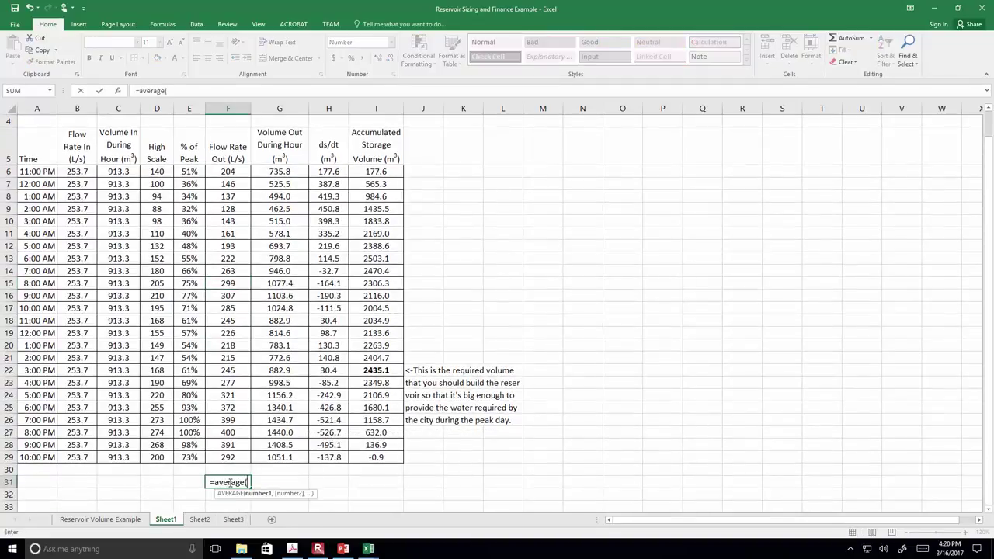
left_click_drag(227, 458, 228, 172)
key("Return")
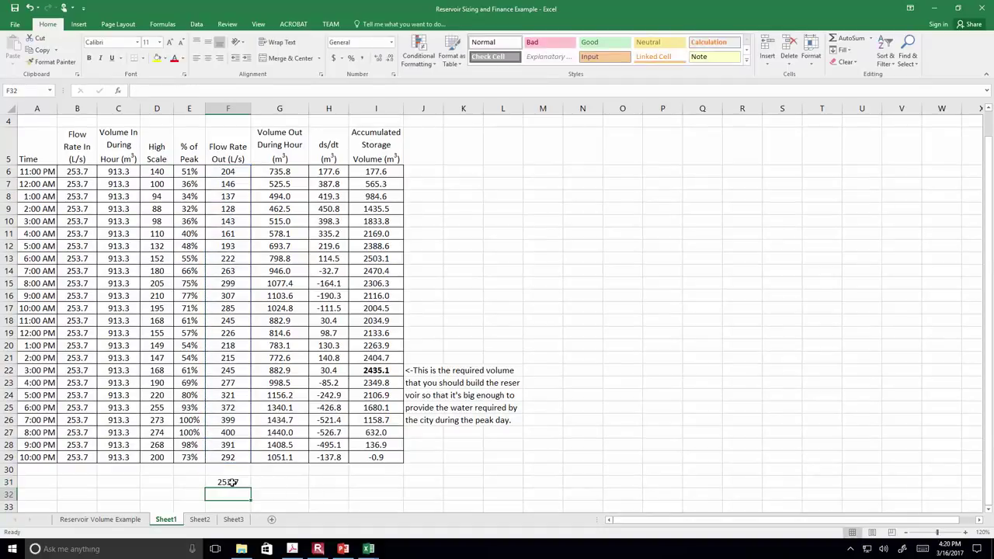
- Review the accumulated storage volumes in I6:I29 and the average outflow formula in F31
left_click(273, 480)
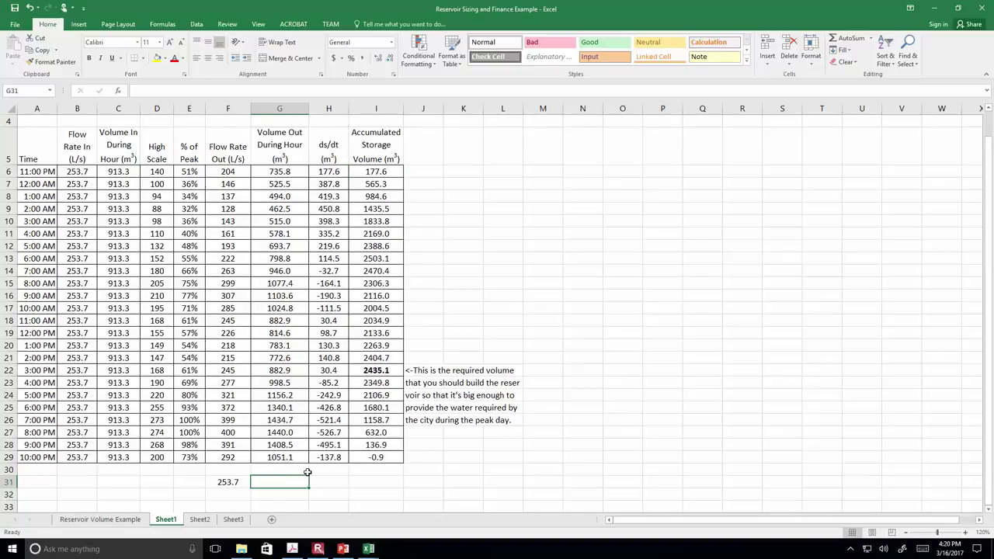
left_click_drag(395, 172, 381, 457)
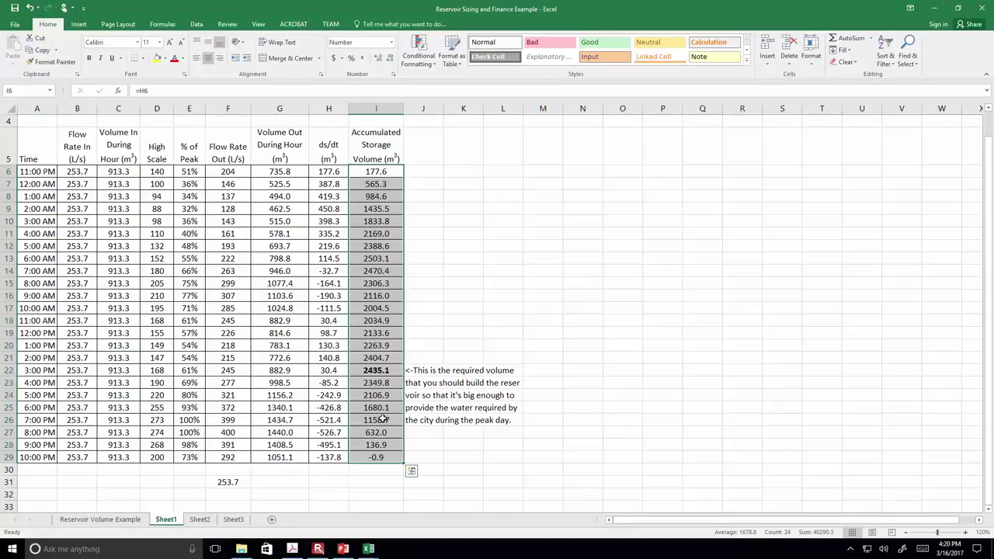
left_click(229, 480)
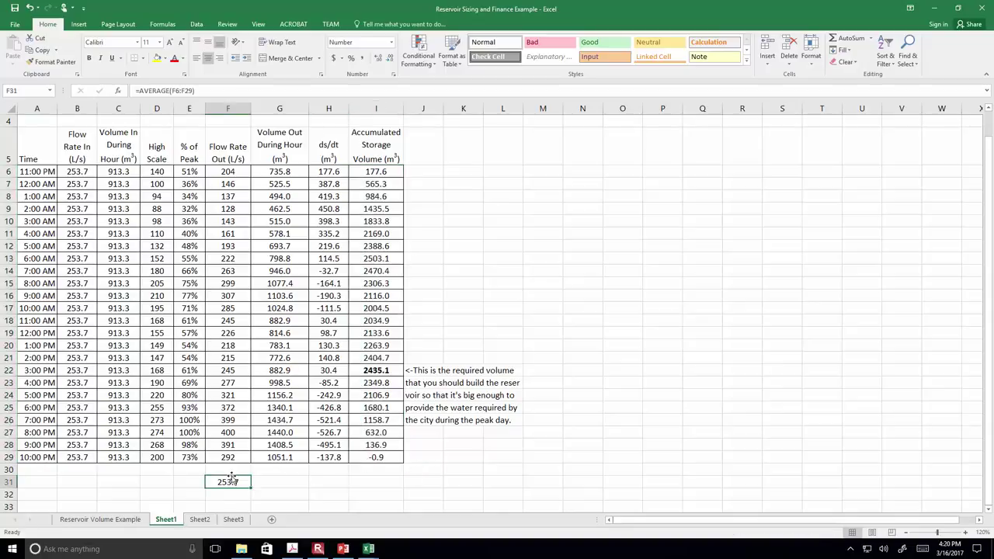